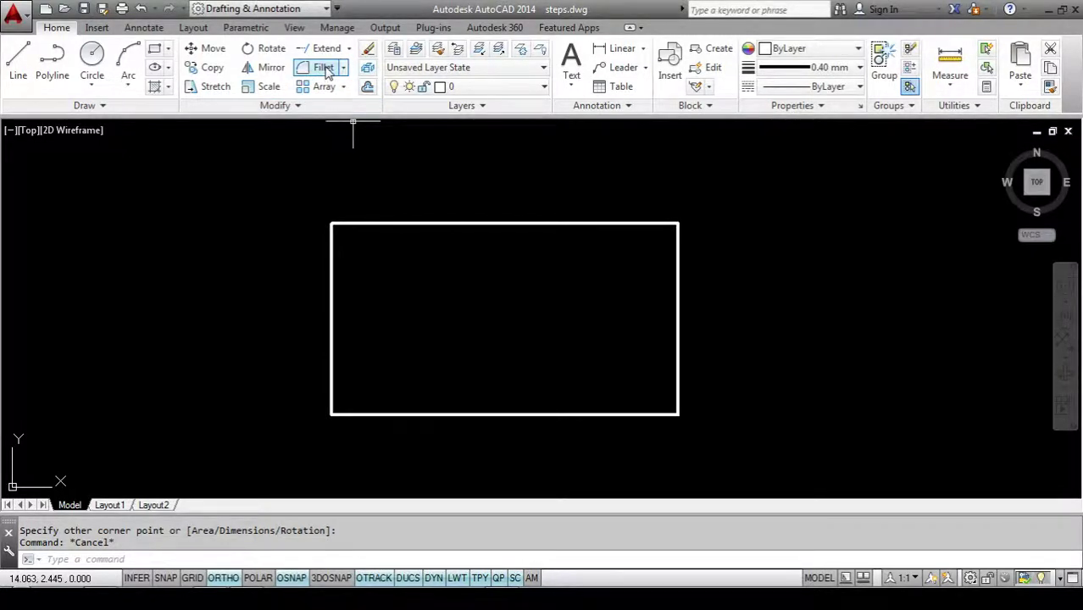
# Fillet the rectangle's upper-right corner between the top and right edges with a radius of 0.5
pyautogui.click(324, 68)
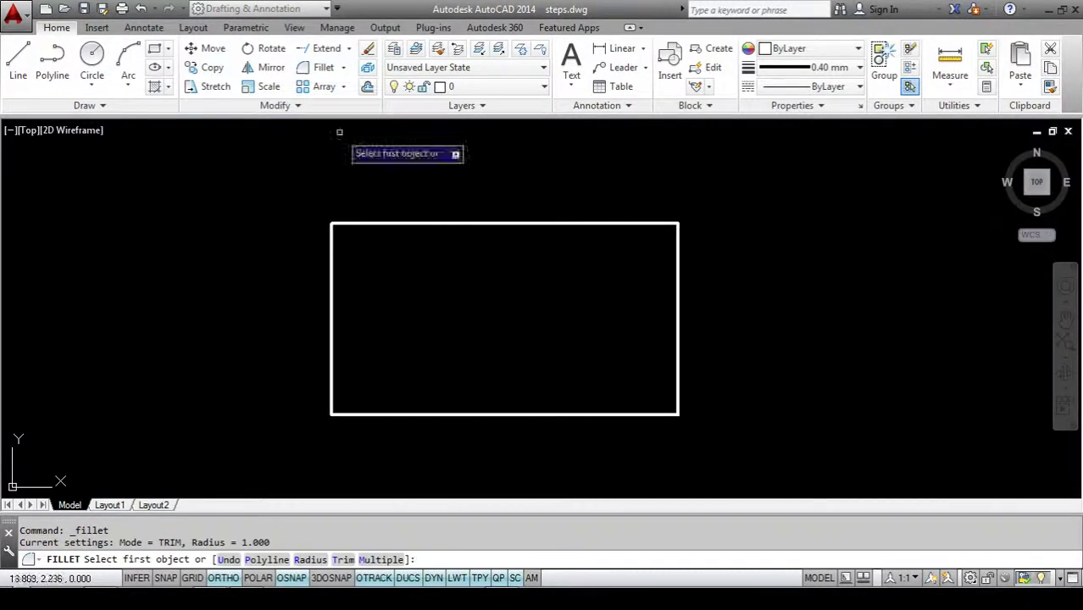
pyautogui.press('Escape')
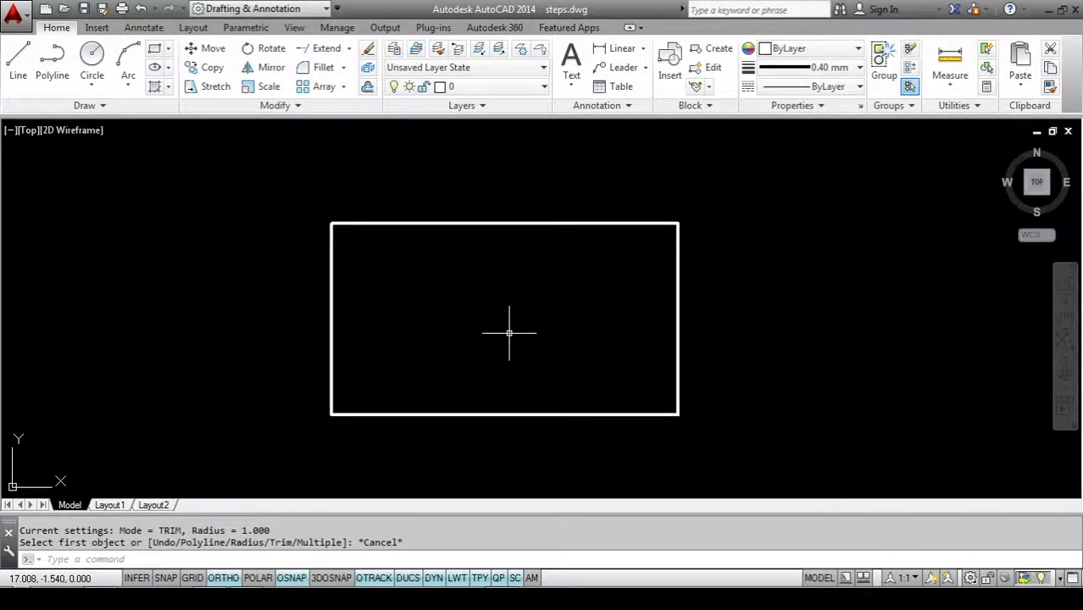
pyautogui.write('f')
pyautogui.press('Return')
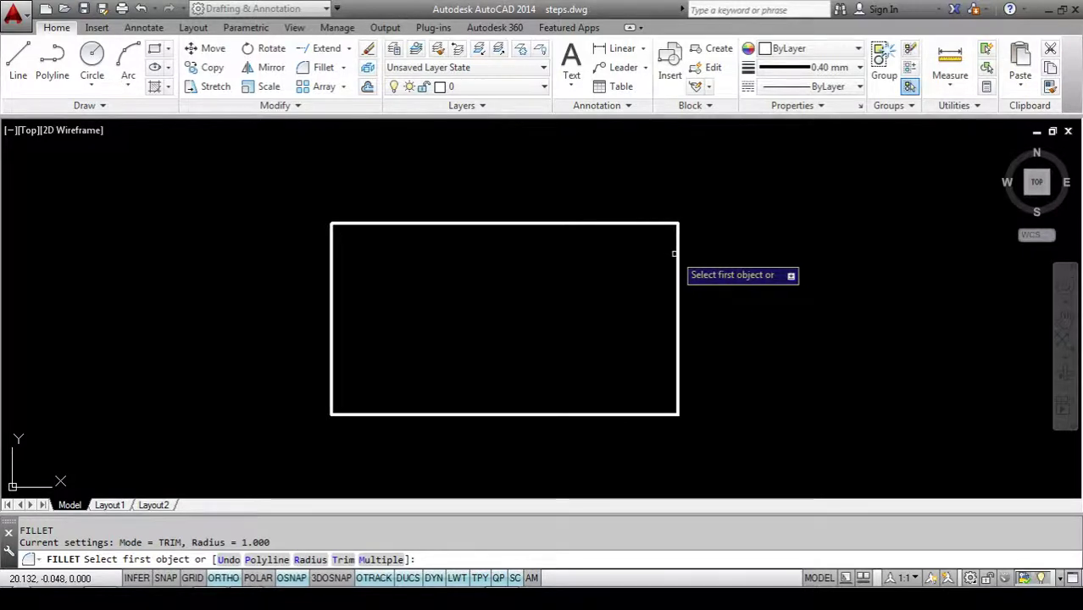
pyautogui.write('r')
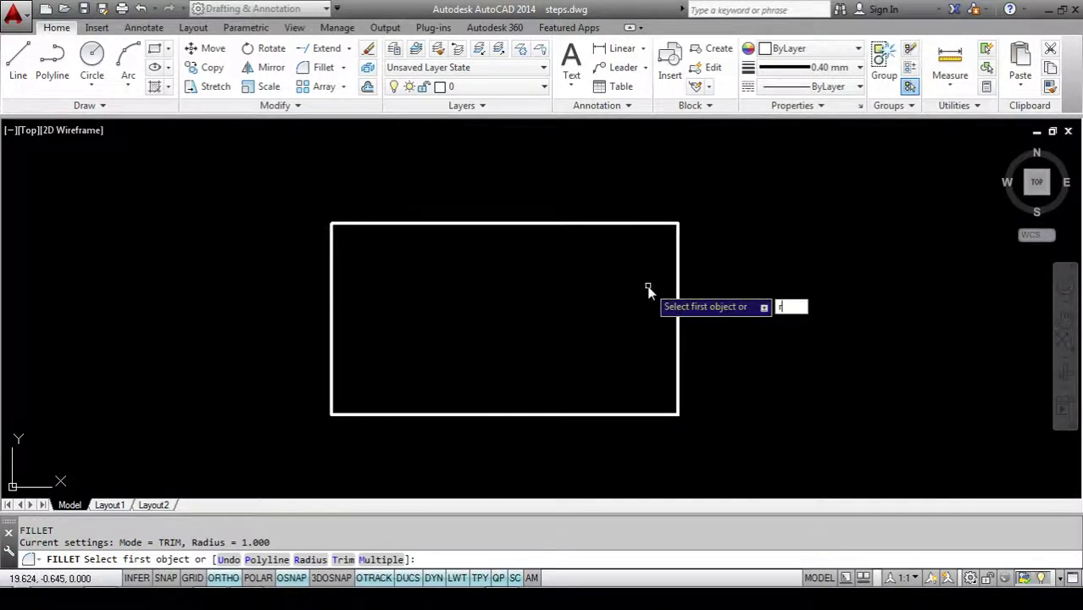
pyautogui.press('Return')
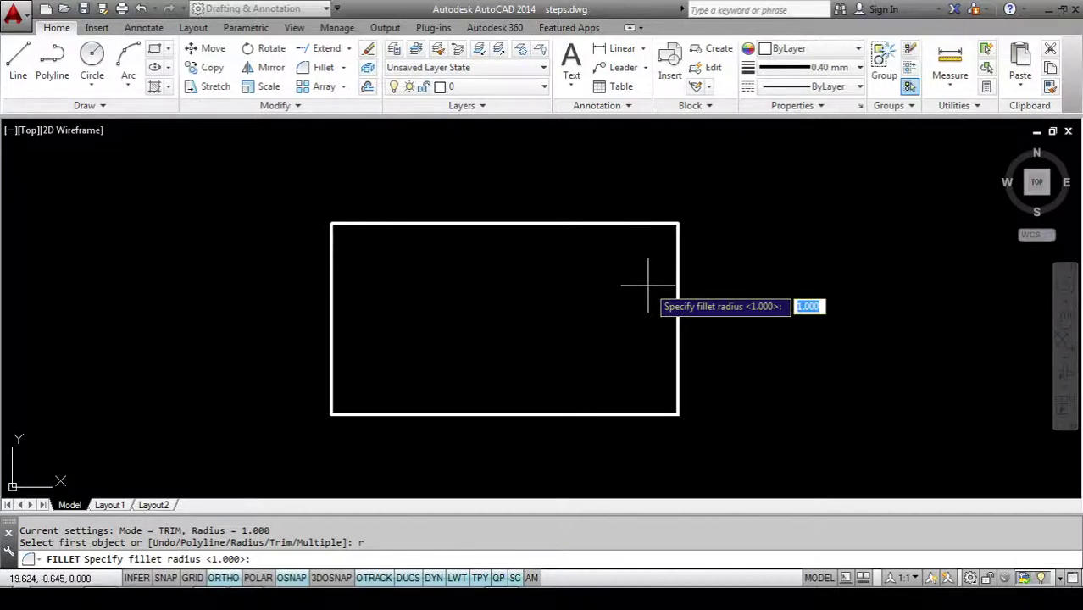
pyautogui.write('0.5')
pyautogui.press('Return')
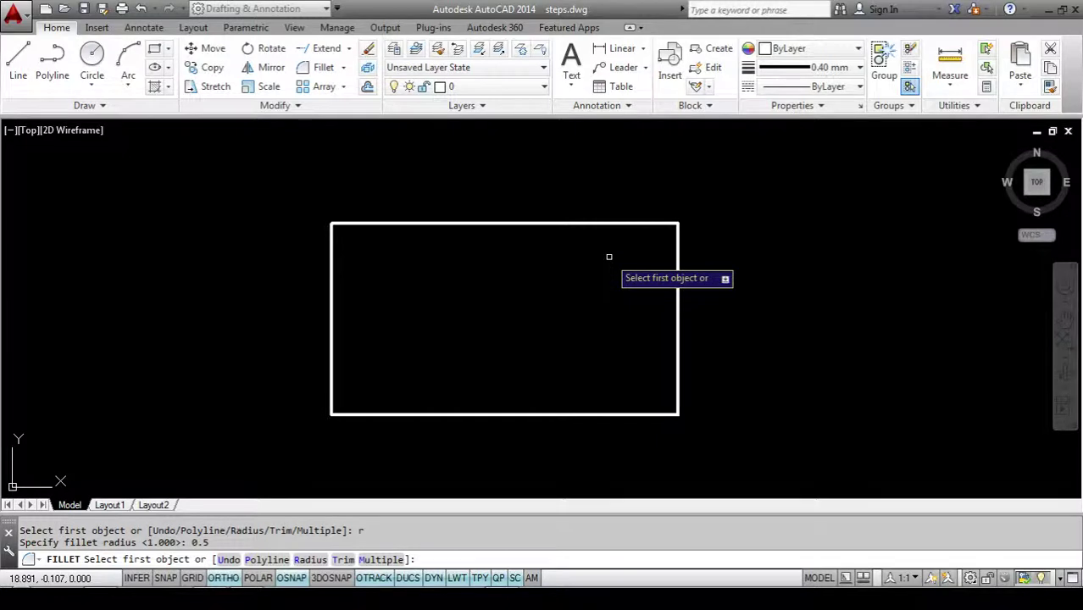
pyautogui.click(638, 224)
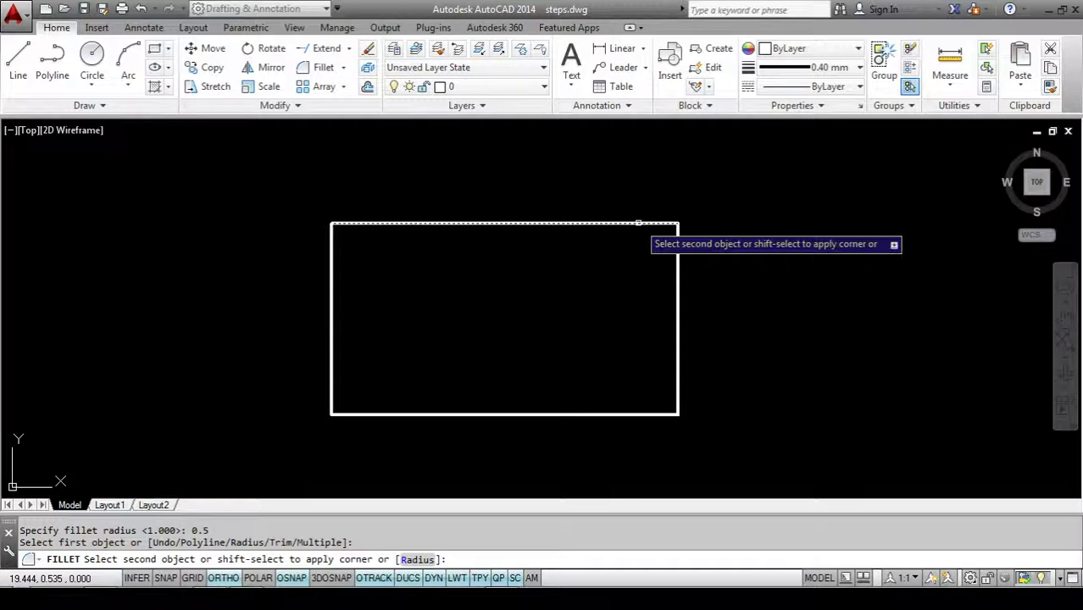
pyautogui.click(677, 263)
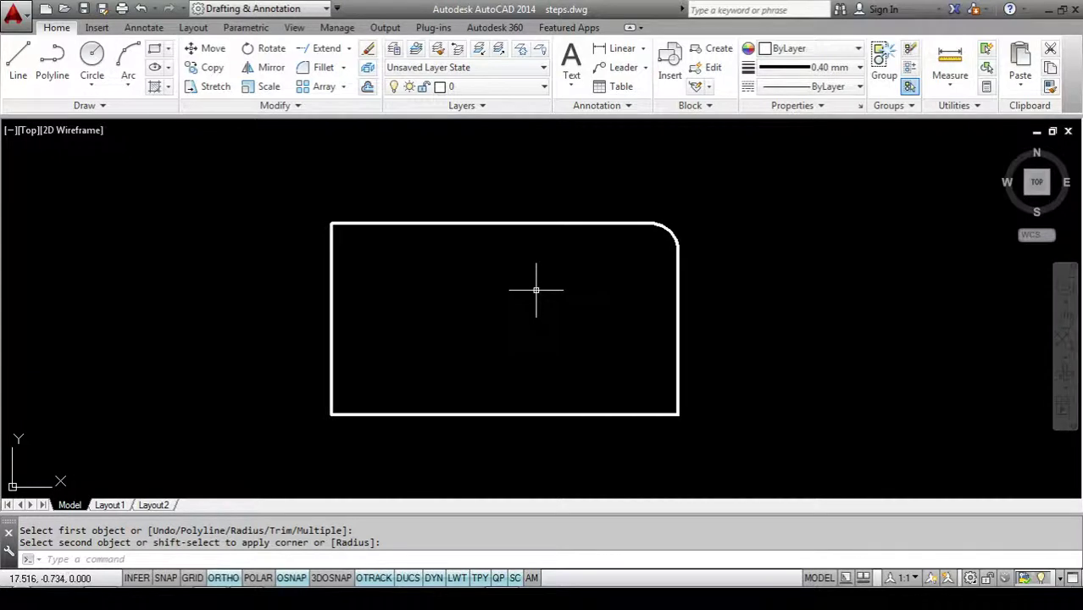
# Fillet the rectangle's lower-left corner with the same 0.5 radius and inspect the rounded corner
pyautogui.press('Return')
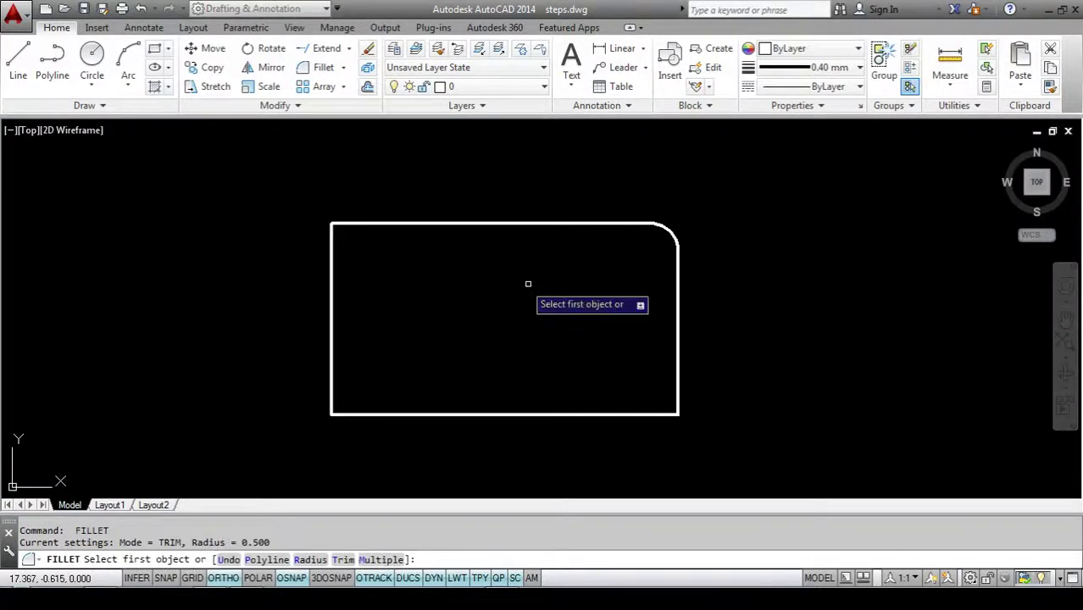
pyautogui.click(365, 414)
pyautogui.click(333, 366)
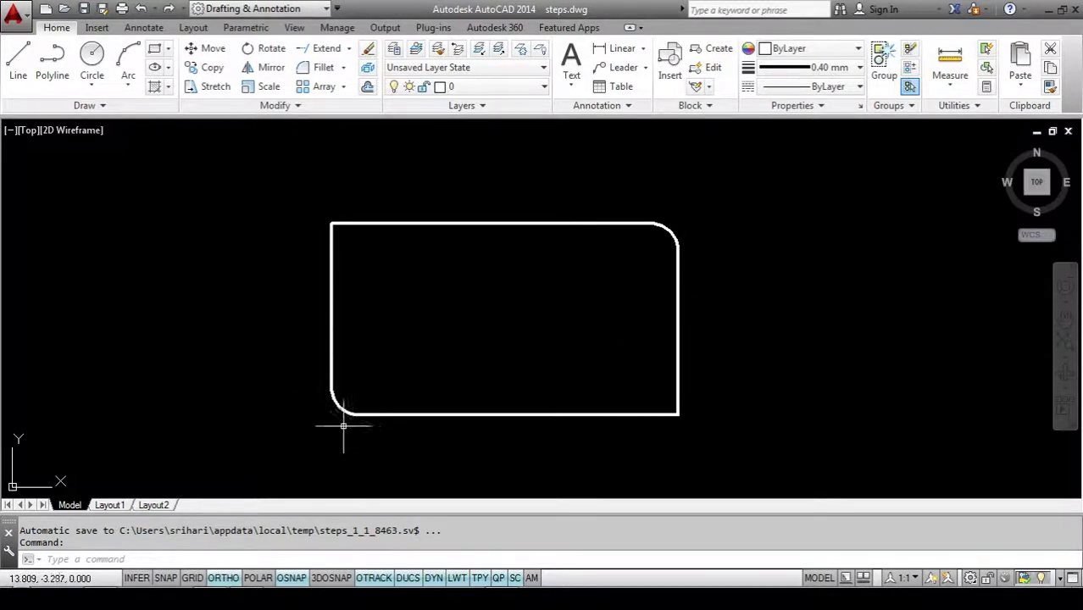
pyautogui.scroll(2, 340, 425)
pyautogui.scroll(3, 312, 381)
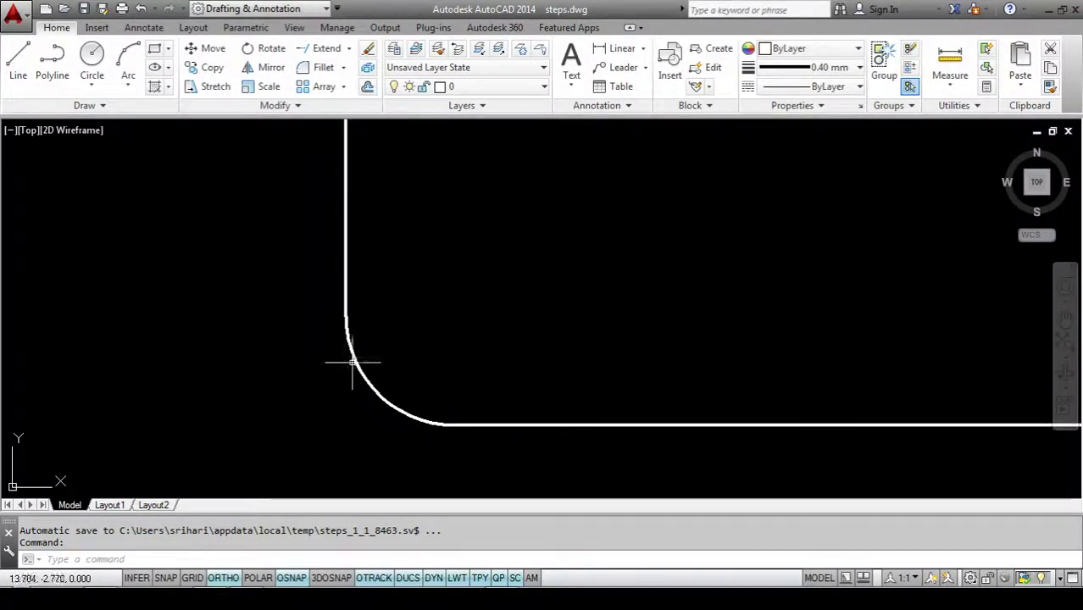
pyautogui.scroll(-5, 436, 367)
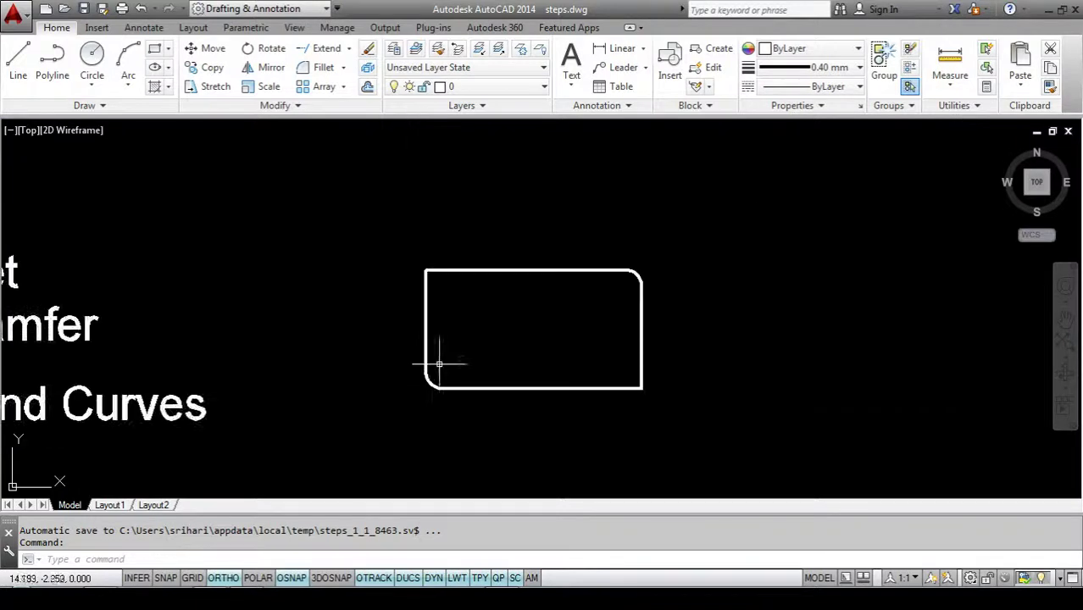
pyautogui.scroll(2, 551, 327)
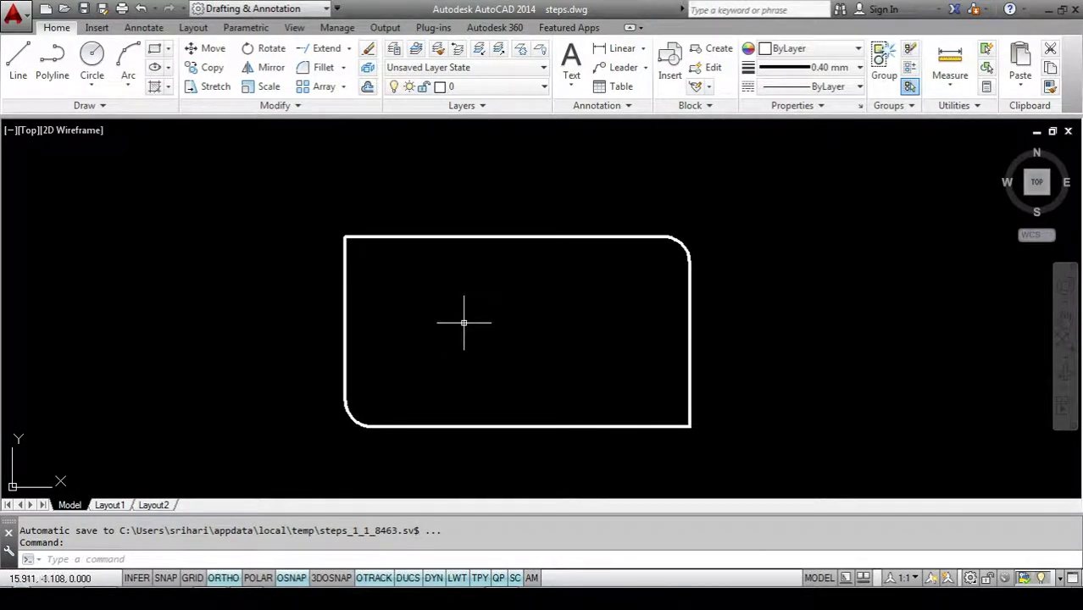
# Fillet the rectangle's upper-left and lower-right corners with the same 0.5 radius
pyautogui.rightClick(476, 293)
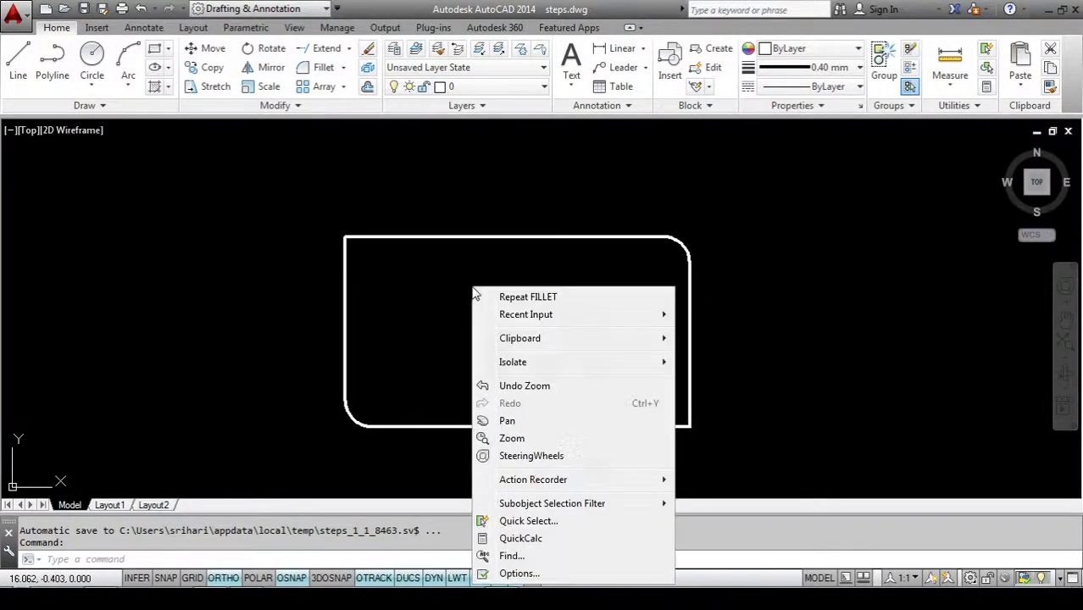
pyautogui.click(516, 297)
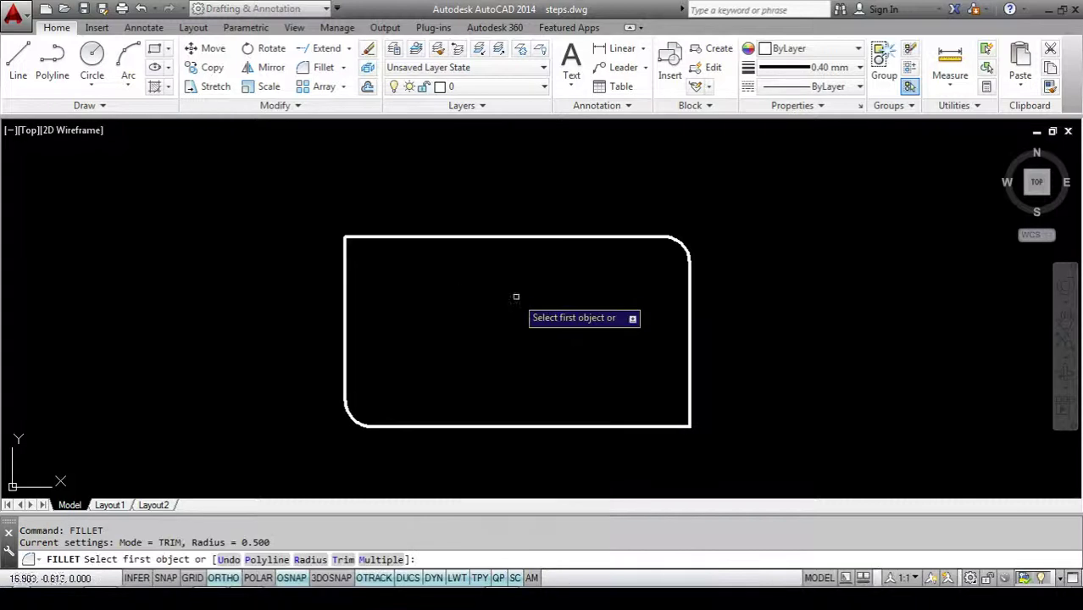
pyautogui.click(378, 238)
pyautogui.click(346, 254)
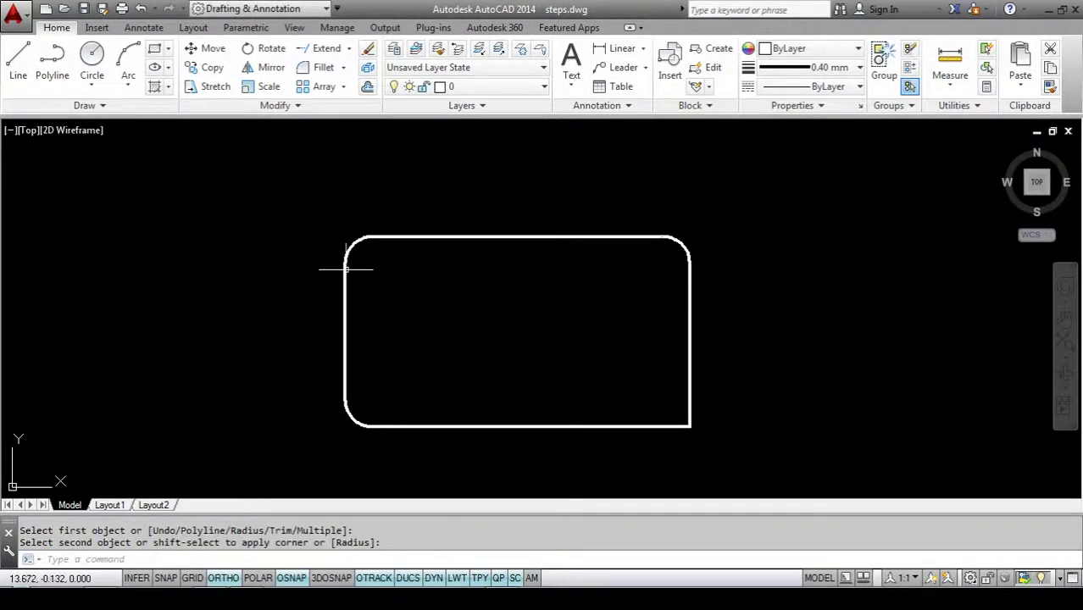
pyautogui.rightClick(550, 340)
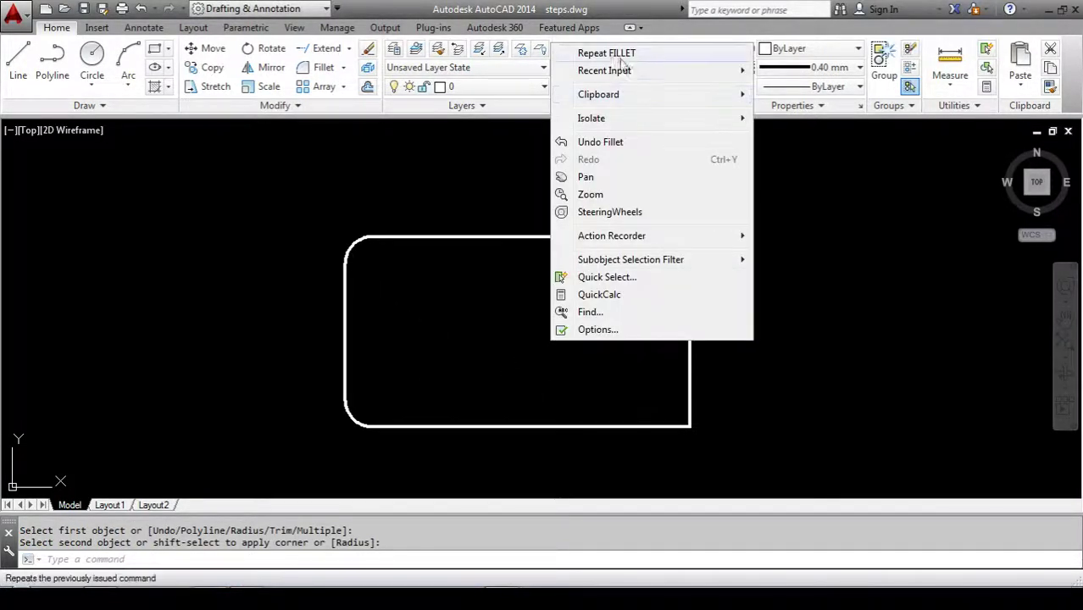
pyautogui.click(585, 48)
pyautogui.click(658, 427)
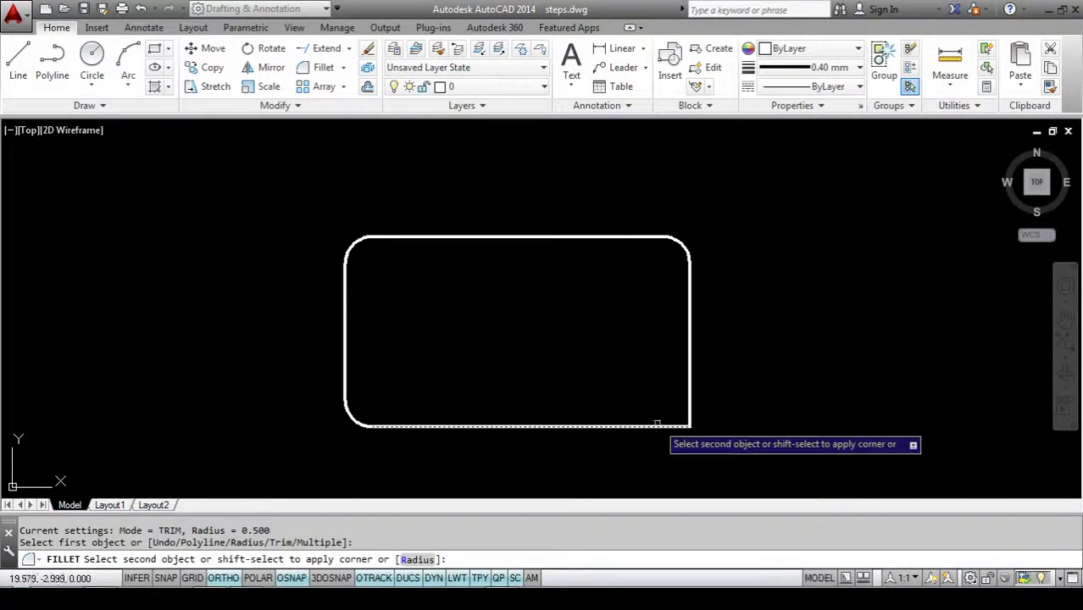
pyautogui.click(689, 381)
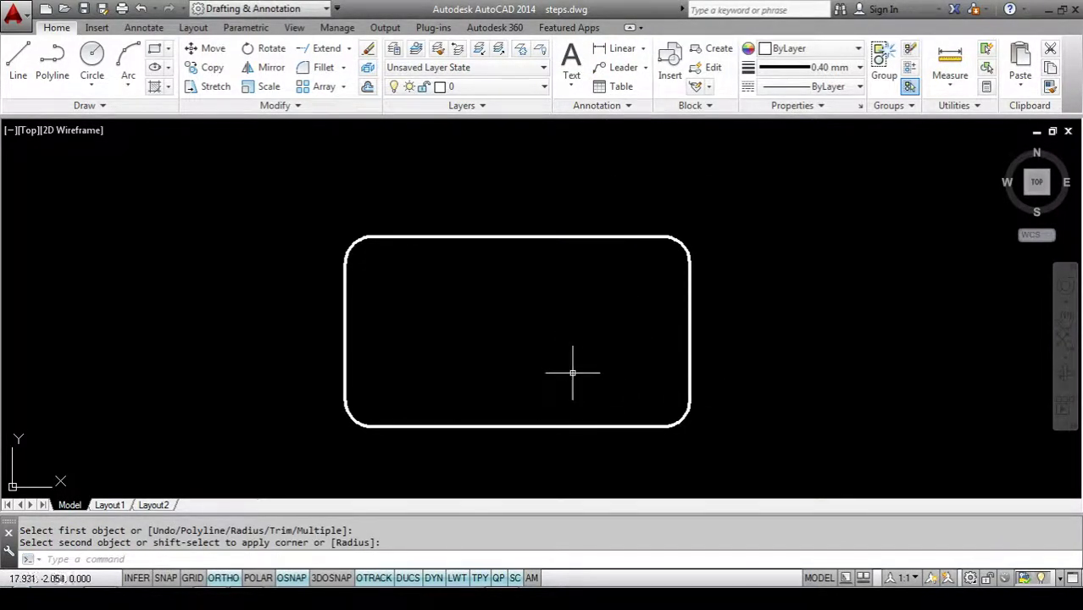
pyautogui.press('Return')
pyautogui.scroll(-2, 508, 295)
pyautogui.scroll(2, 506, 326)
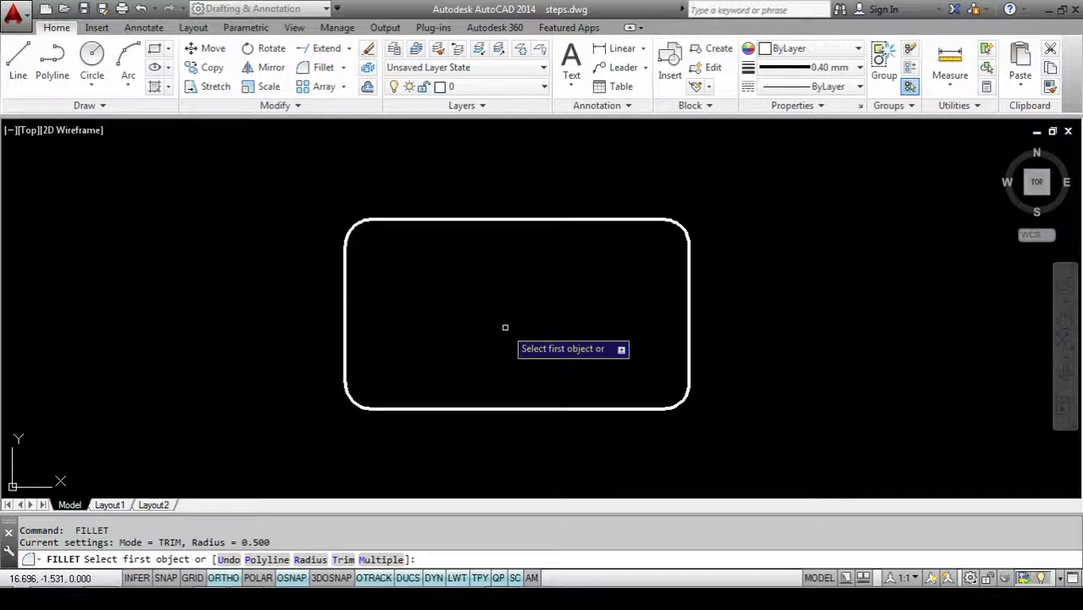
pyautogui.press('Escape')
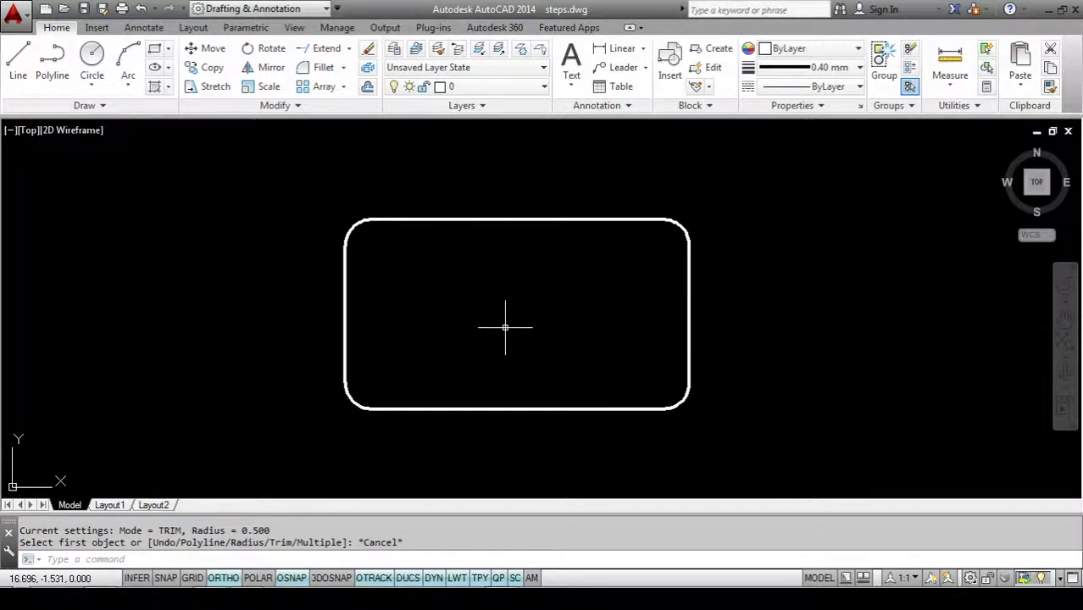
# Set the fillet radius to 0 and square off the rectangle's rounded upper-right corner
pyautogui.write('f')
pyautogui.press('Return')
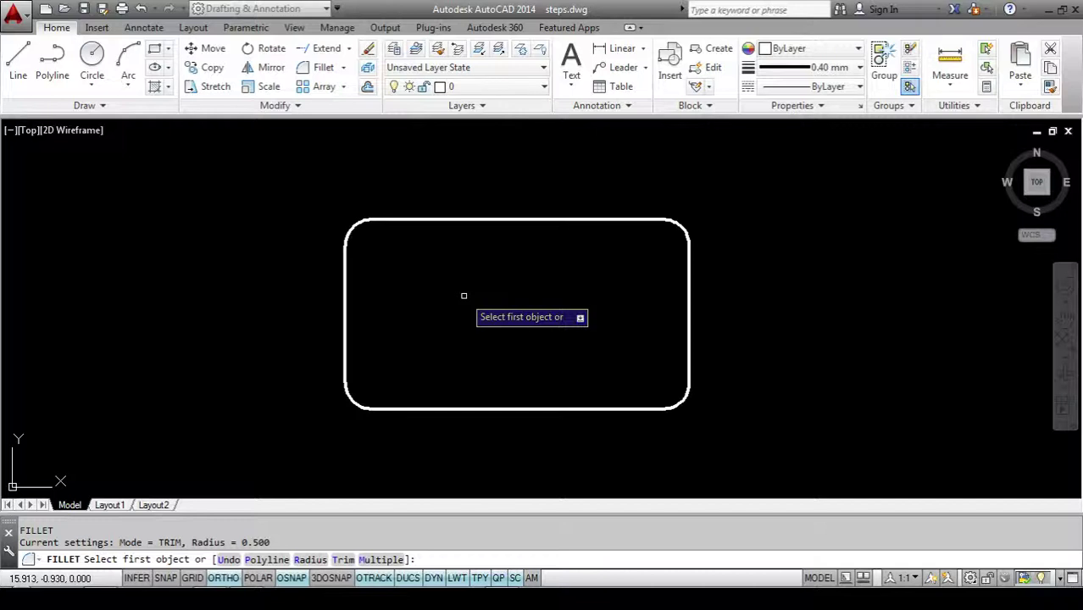
pyautogui.write('r')
pyautogui.press('Return')
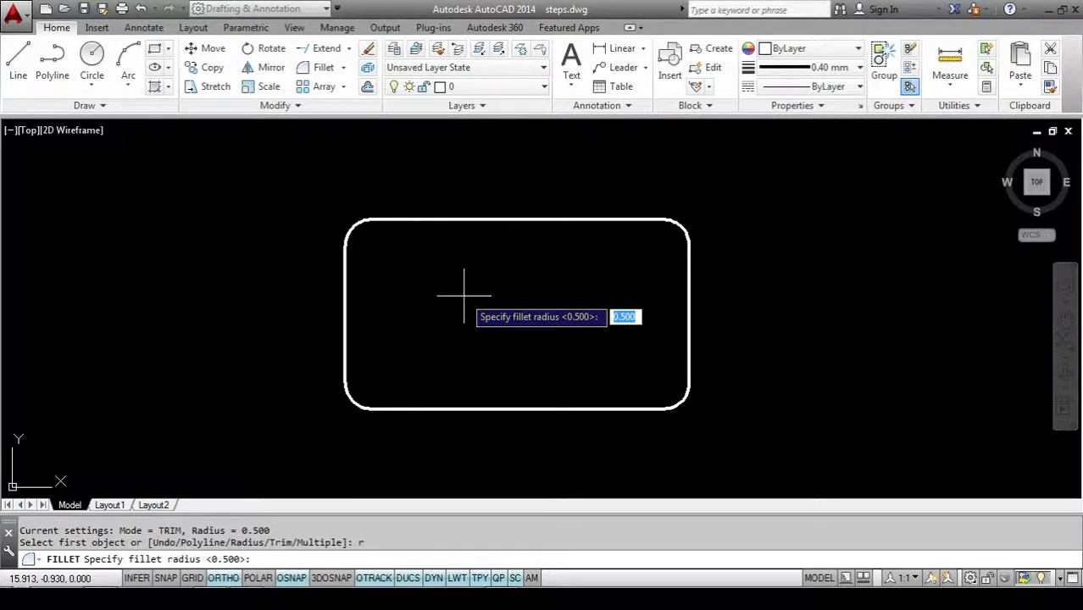
pyautogui.write('0')
pyautogui.press('Return')
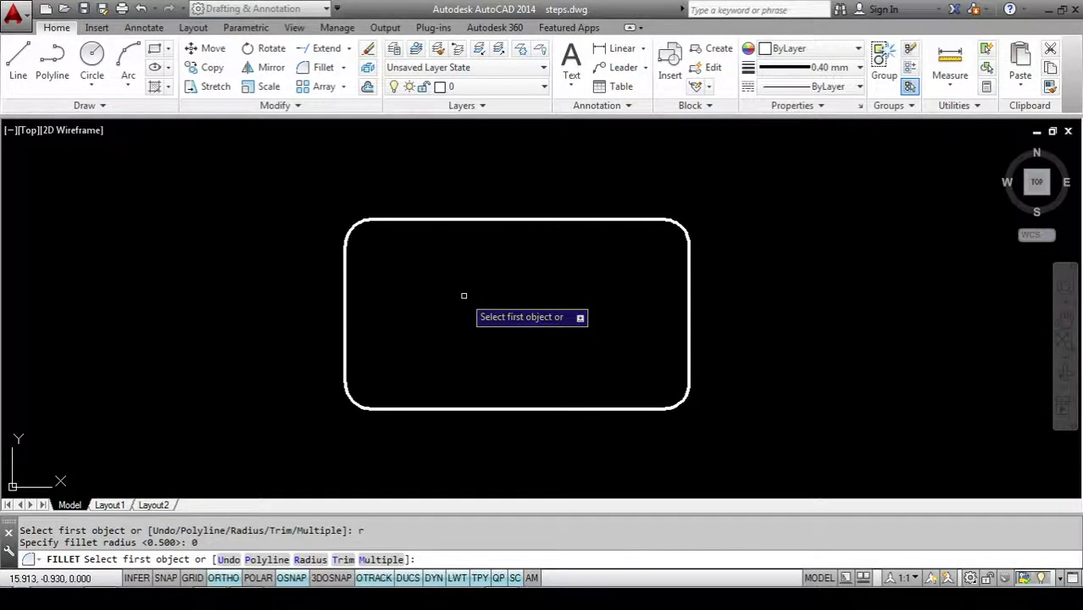
pyautogui.click(646, 220)
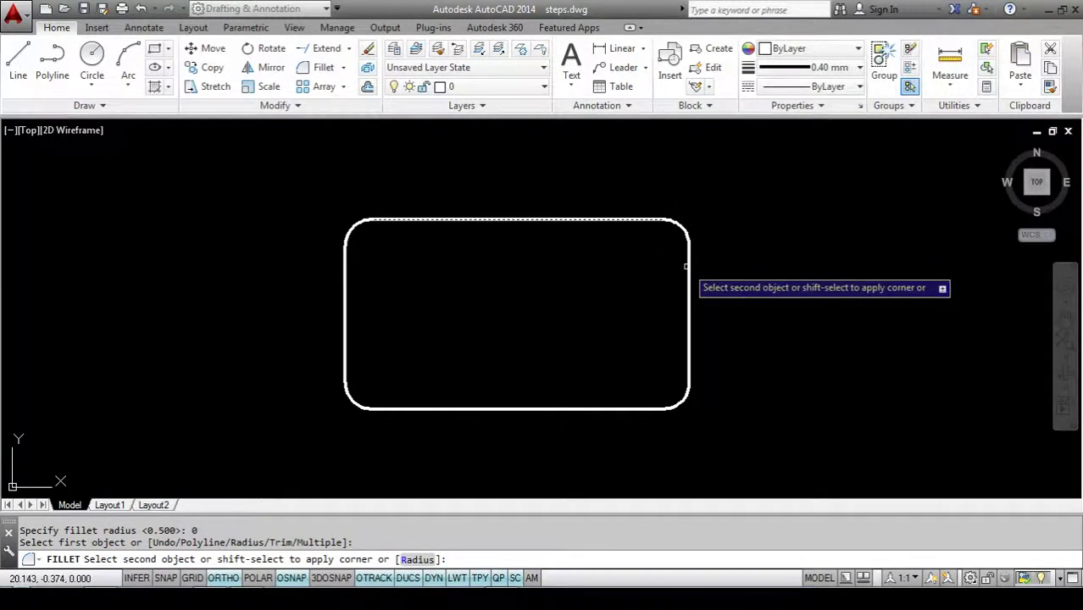
pyautogui.click(686, 267)
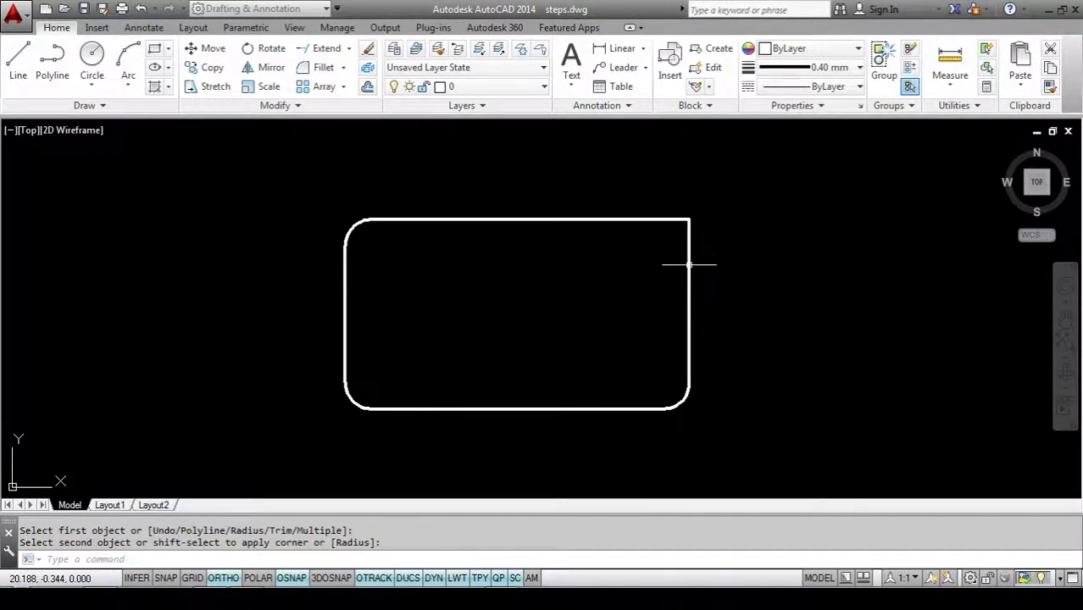
# Square off the remaining lower-right, lower-left and upper-left rounded corners using the zero-radius Fillet
pyautogui.press('Return')
pyautogui.click(636, 411)
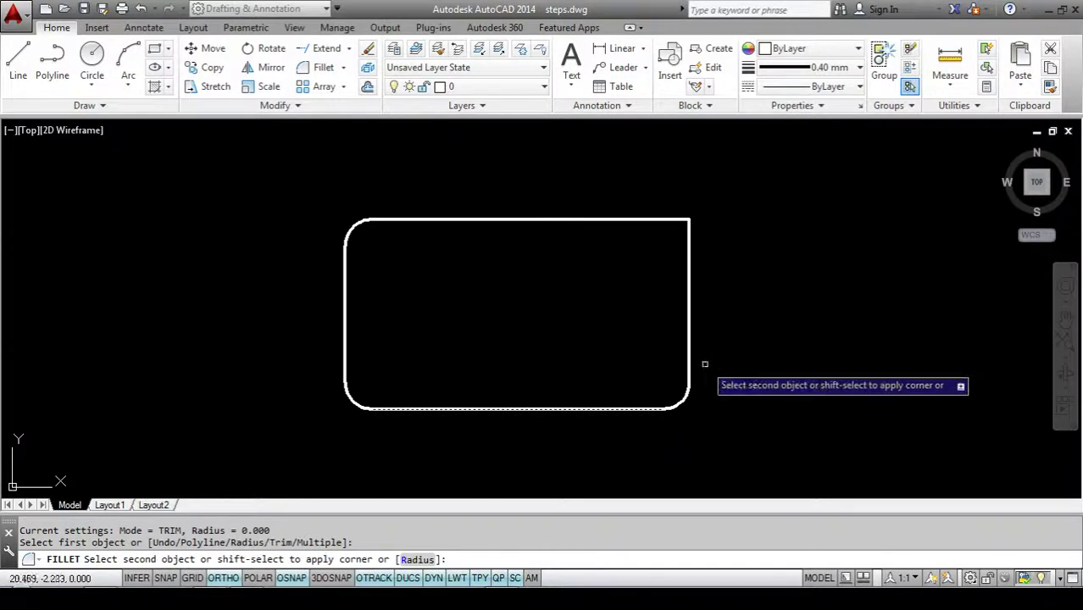
pyautogui.click(689, 392)
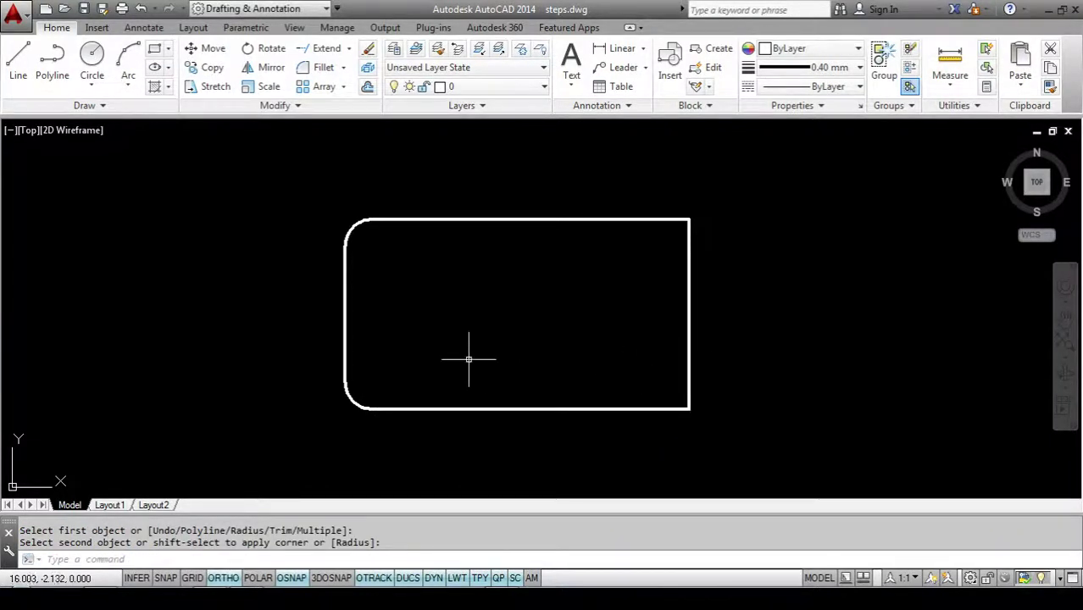
pyautogui.press('Return')
pyautogui.click(389, 408)
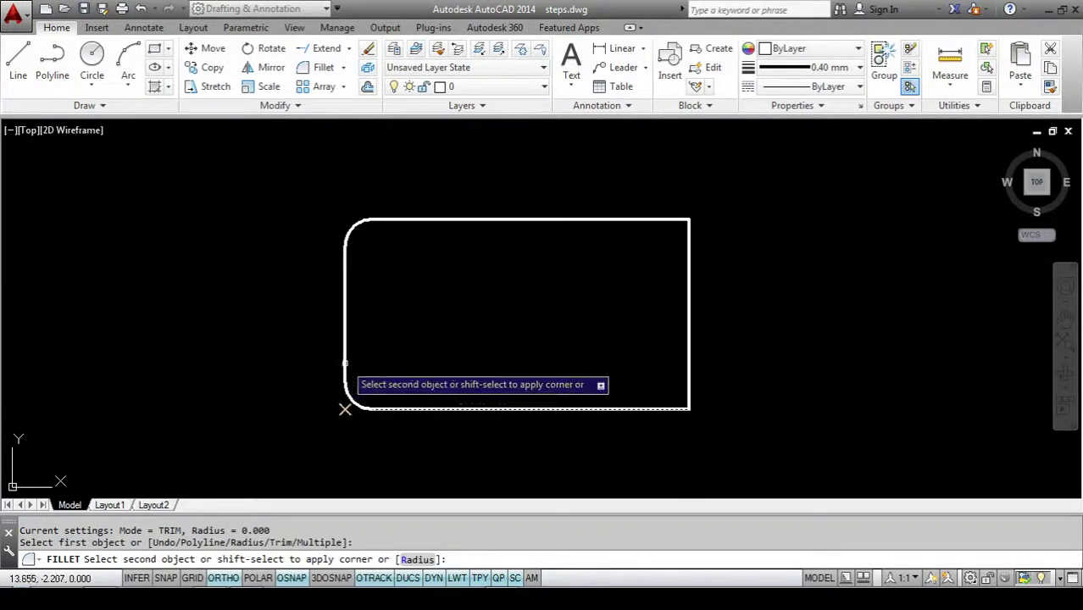
pyautogui.click(346, 367)
pyautogui.press('Return')
pyautogui.click(346, 293)
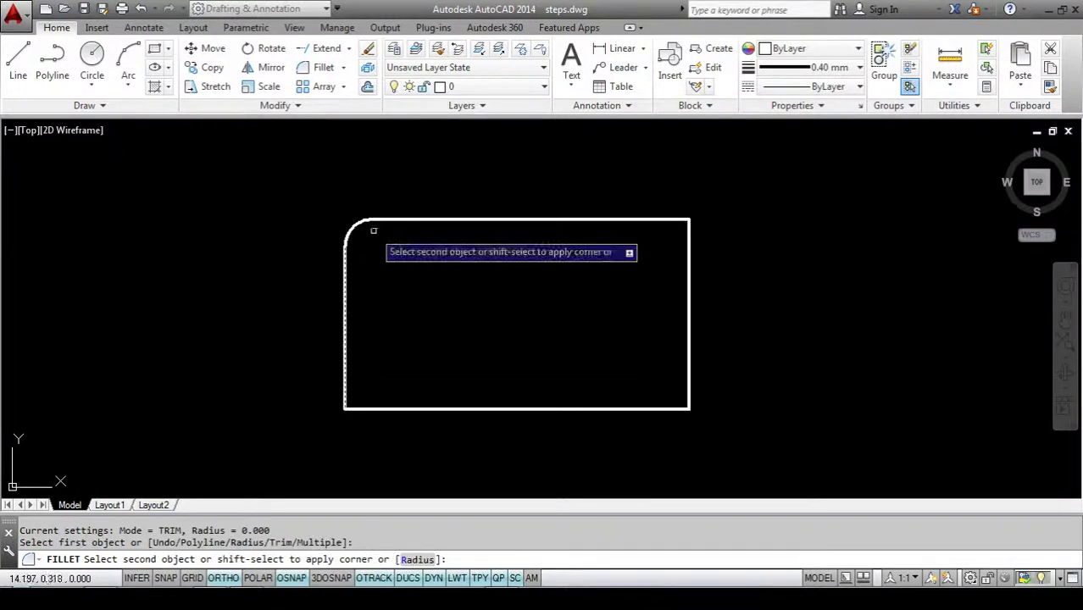
pyautogui.click(378, 221)
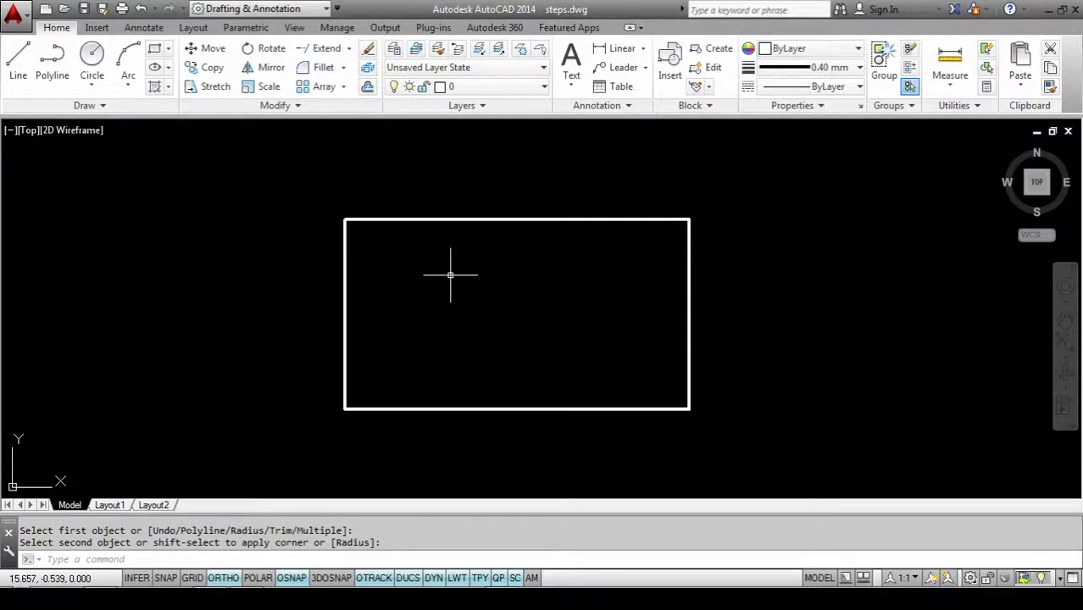
# Start the Chamfer command and set the first chamfer distance to 0.3 and the second to 0.1
pyautogui.click(343, 67)
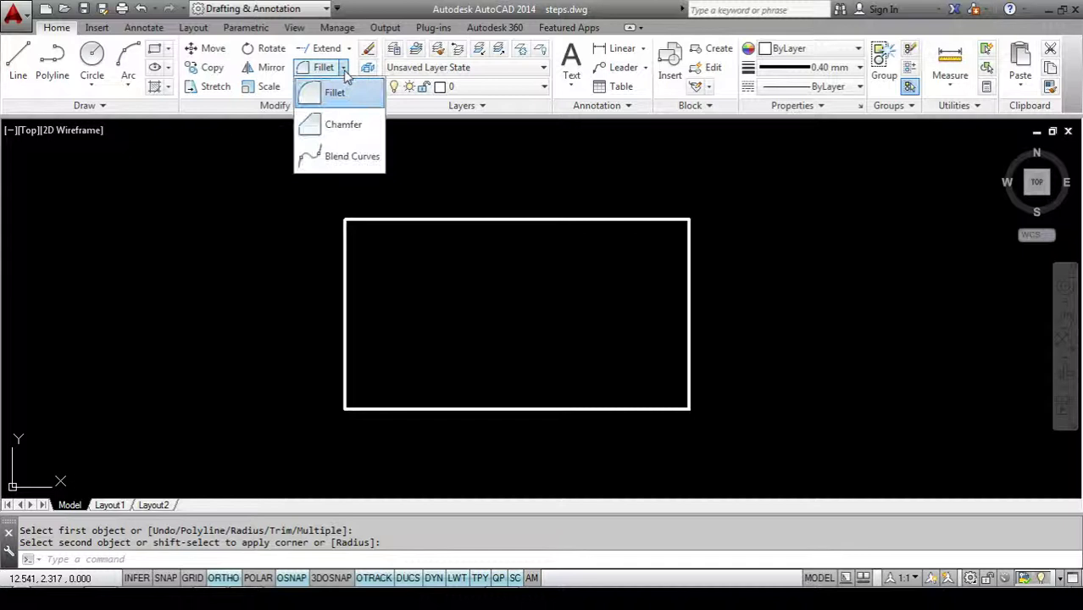
pyautogui.click(343, 127)
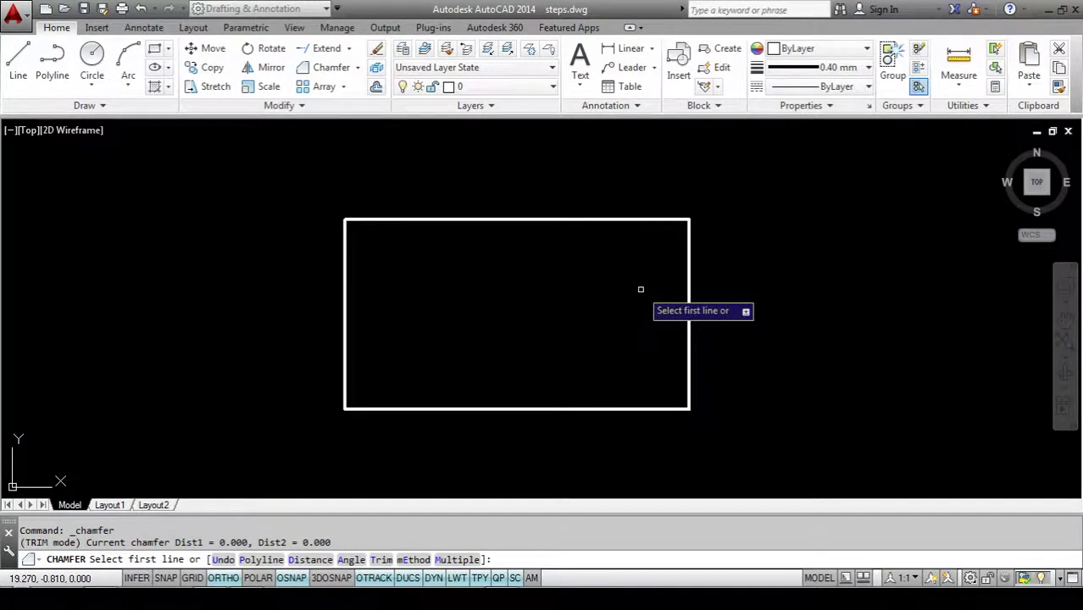
pyautogui.write('d')
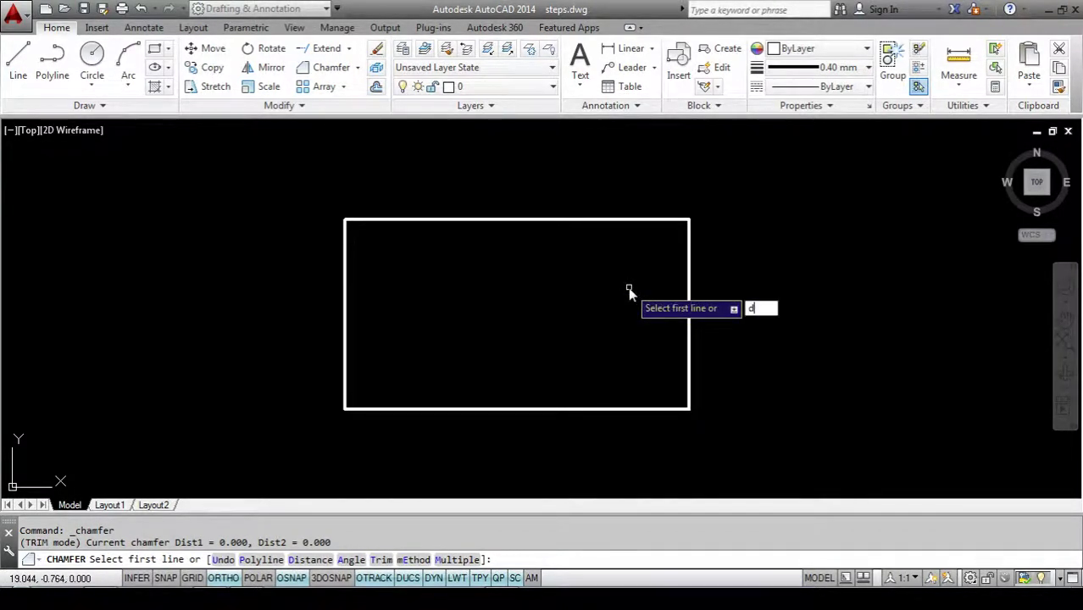
pyautogui.press('Return')
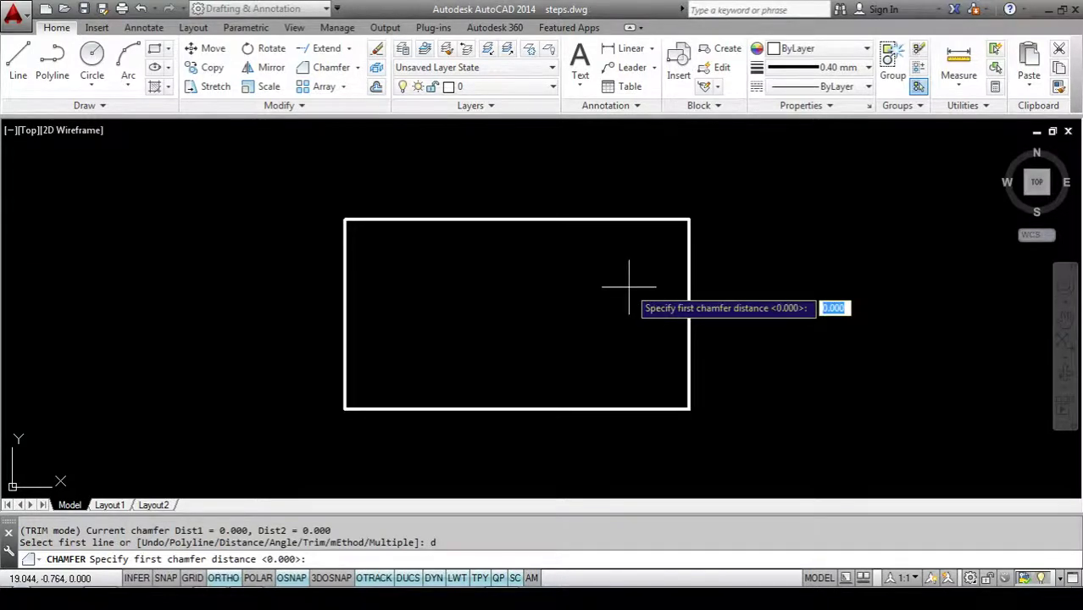
pyautogui.write('0.3')
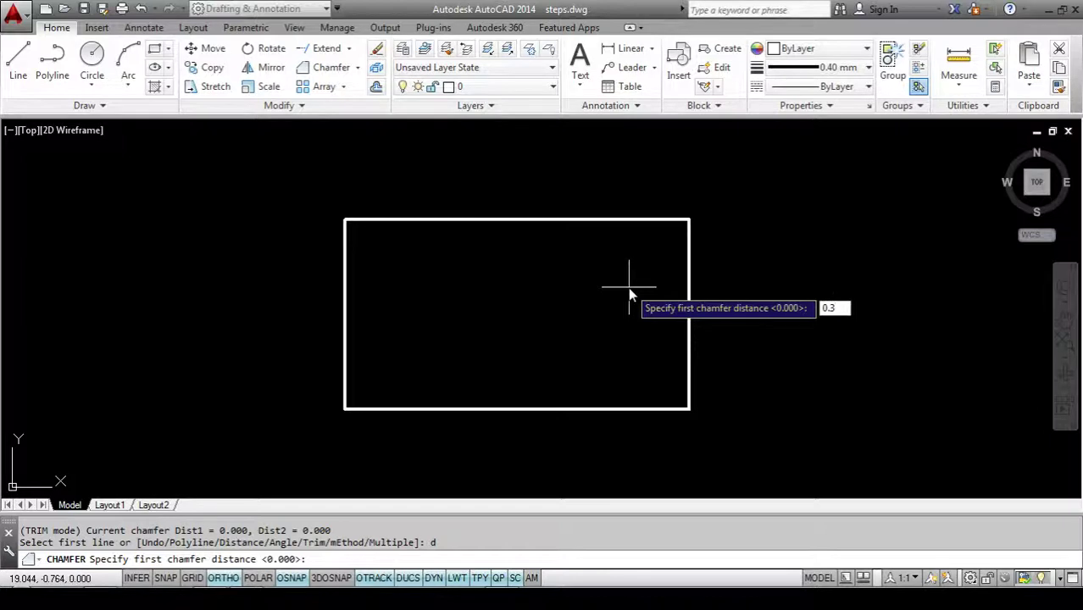
pyautogui.press('Return')
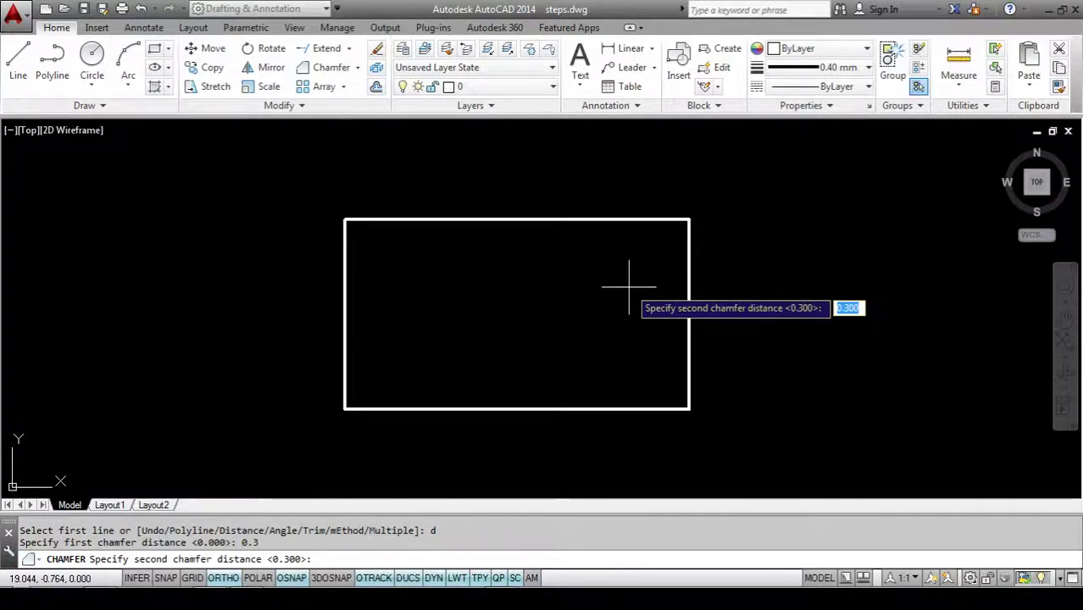
pyautogui.write('0.')
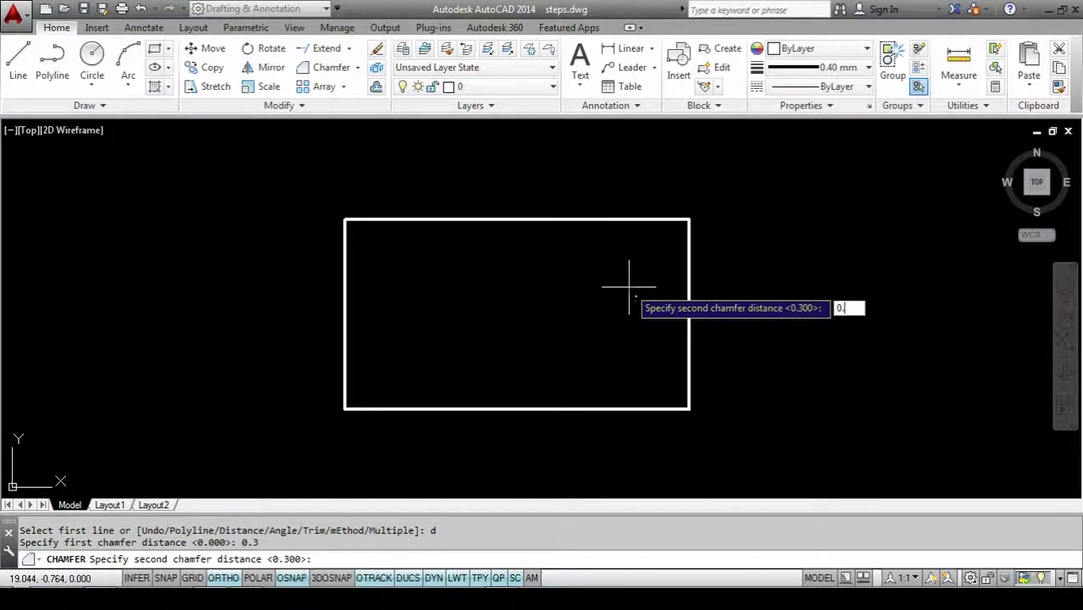
pyautogui.write('1')
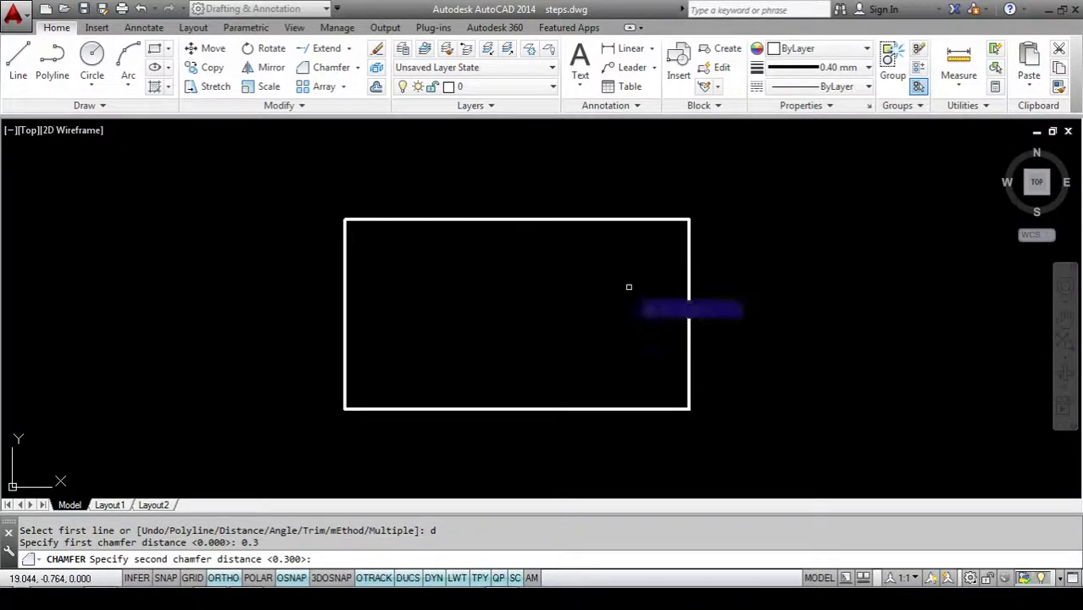
pyautogui.press('Return')
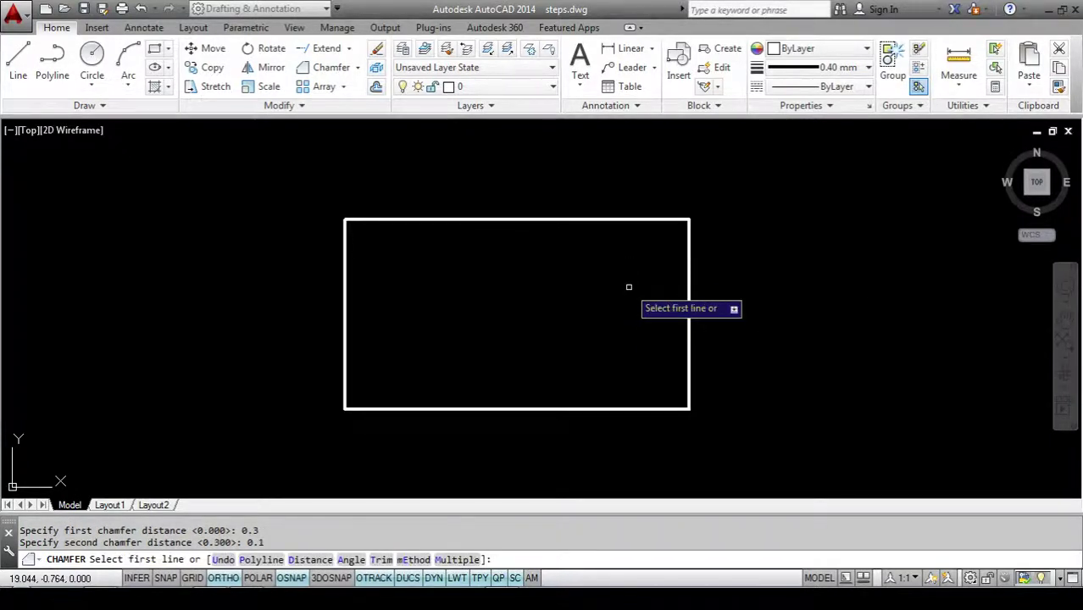
# Chamfer the rectangle's upper-right corner, picking its top edge first and its right edge second, and inspect the cut
pyautogui.click(638, 220)
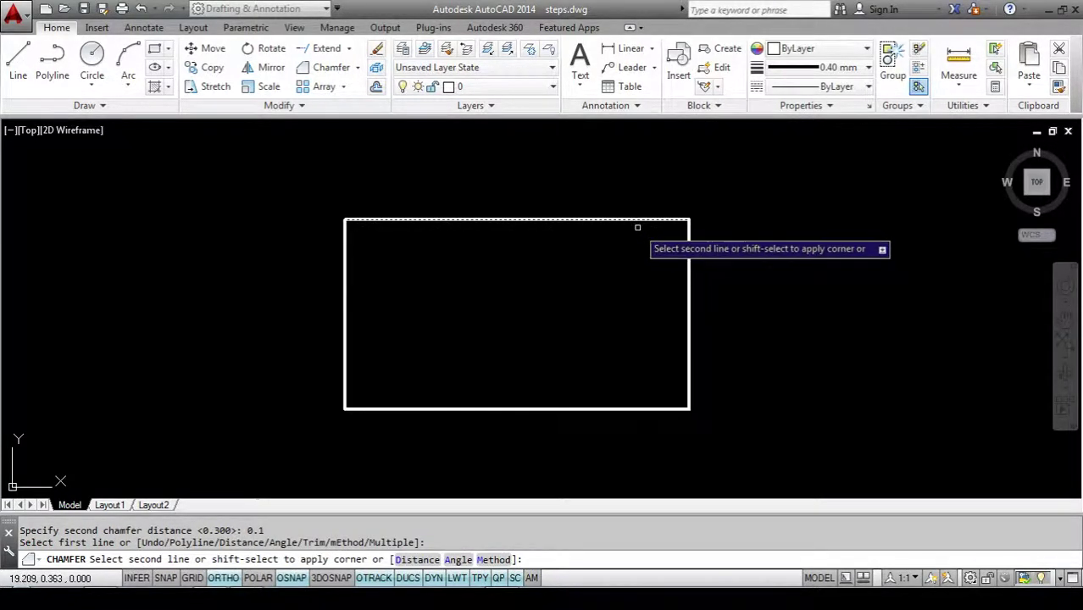
pyautogui.click(689, 250)
pyautogui.scroll(4, 685, 226)
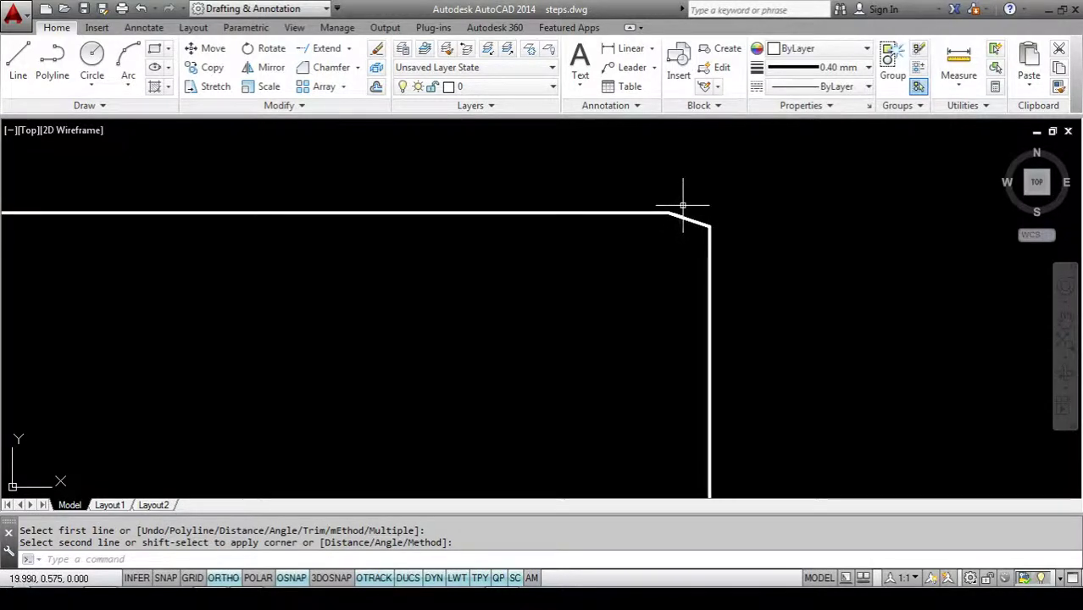
pyautogui.scroll(8, 687, 213)
pyautogui.scroll(-8, 627, 216)
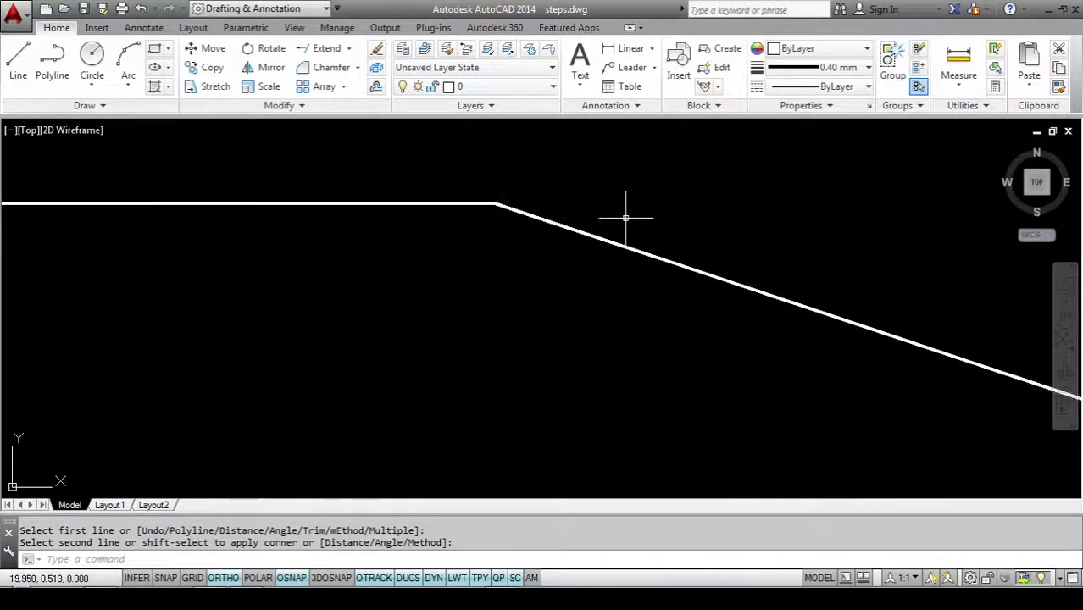
pyautogui.scroll(-2, 631, 199)
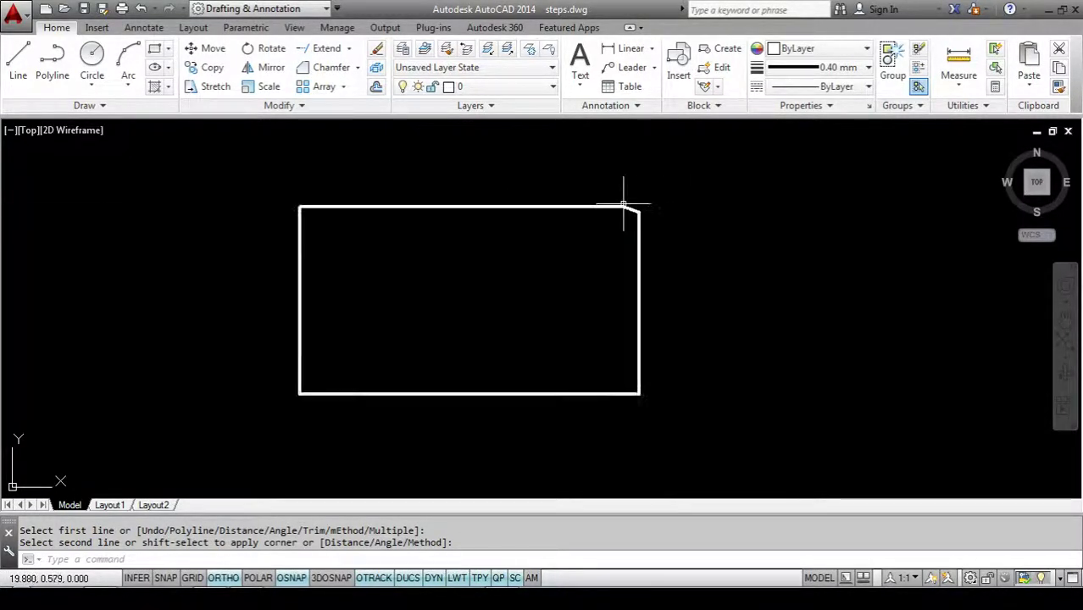
pyautogui.scroll(2, 598, 216)
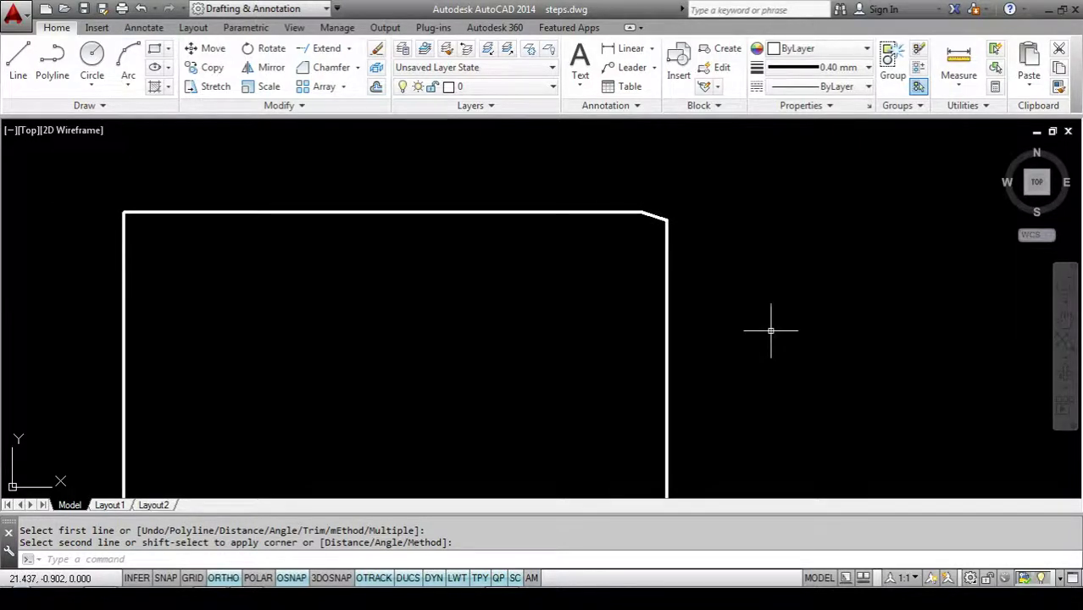
# Chamfer the rectangle's upper-left corner with distances of 0.5 along the top edge and 0.4 along the left edge
pyautogui.press('Escape')
pyautogui.press('Escape')
pyautogui.write('c')
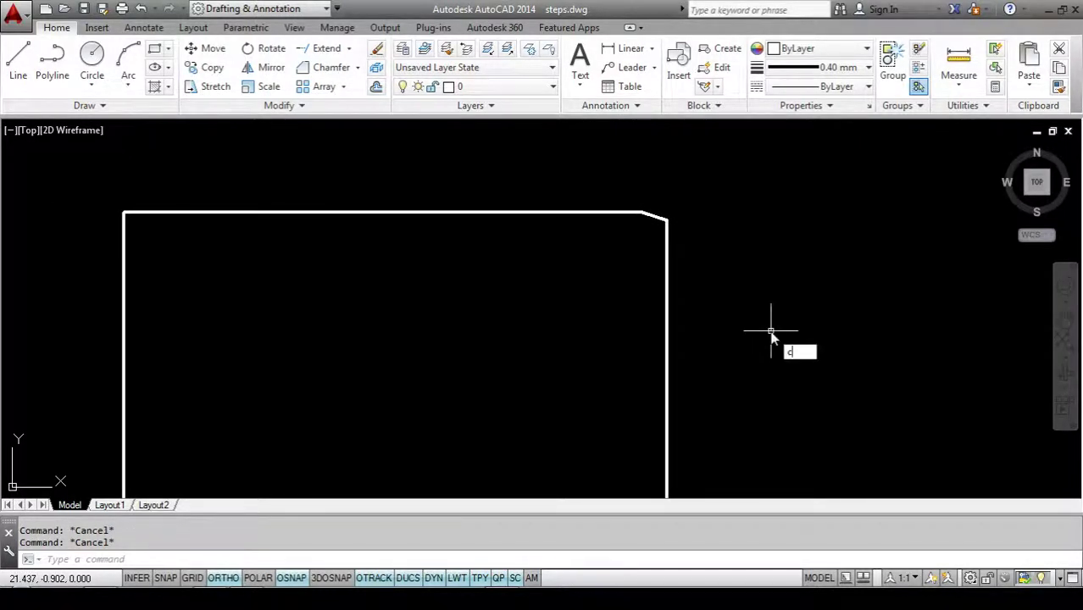
pyautogui.write('h')
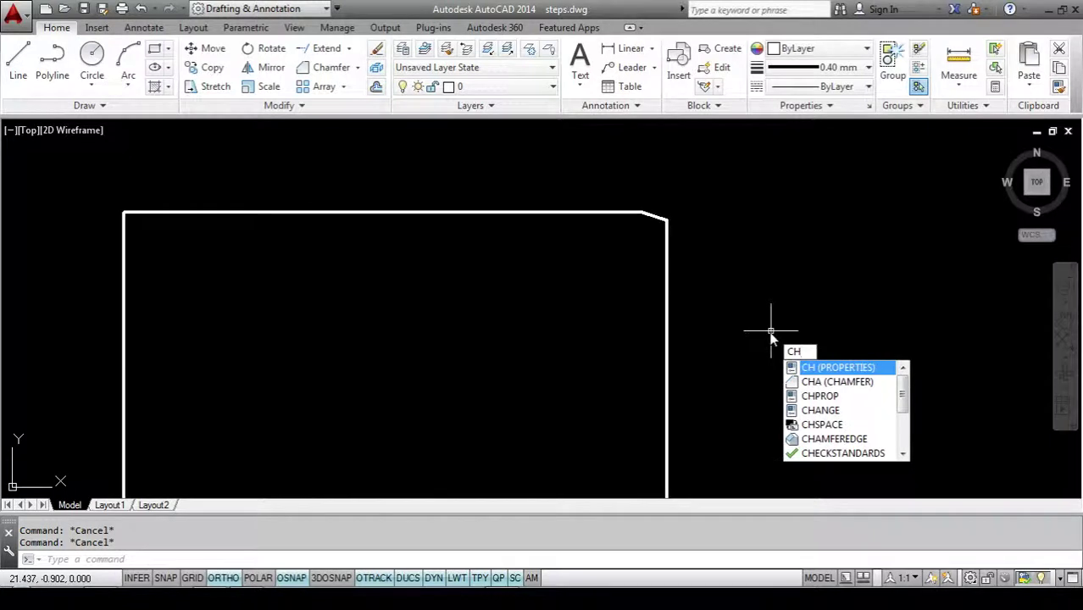
pyautogui.write('a')
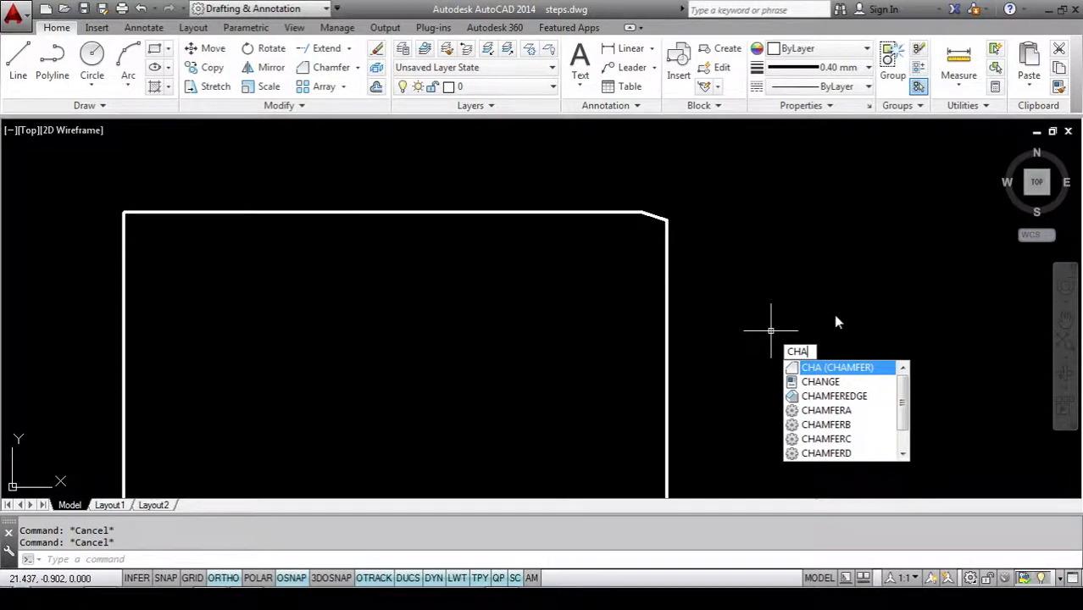
pyautogui.press('Return')
pyautogui.scroll(-4, 631, 247)
pyautogui.scroll(2, 622, 289)
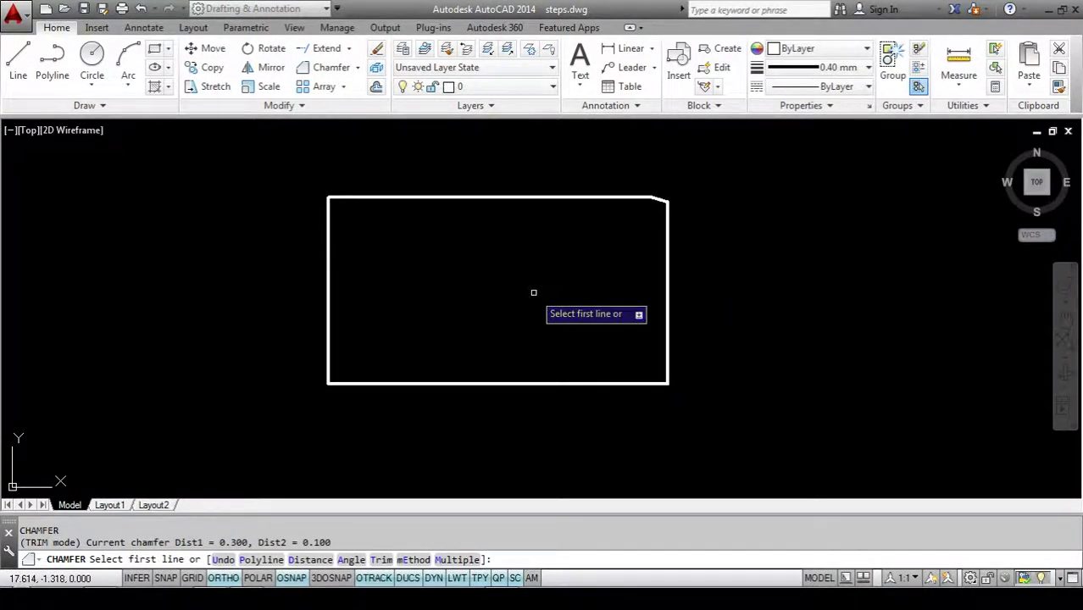
pyautogui.write('d')
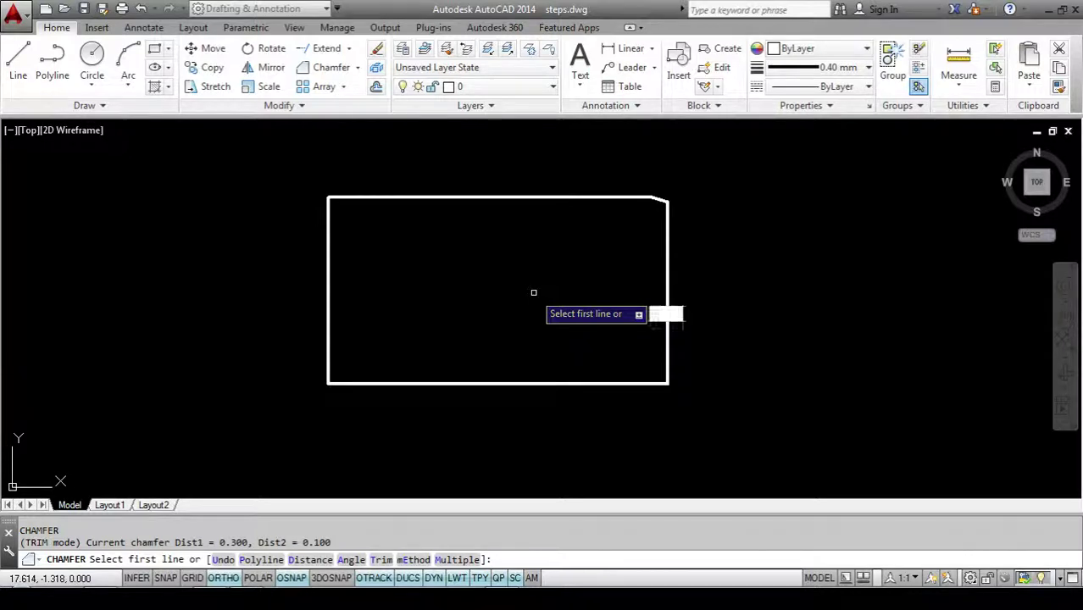
pyautogui.press('Return')
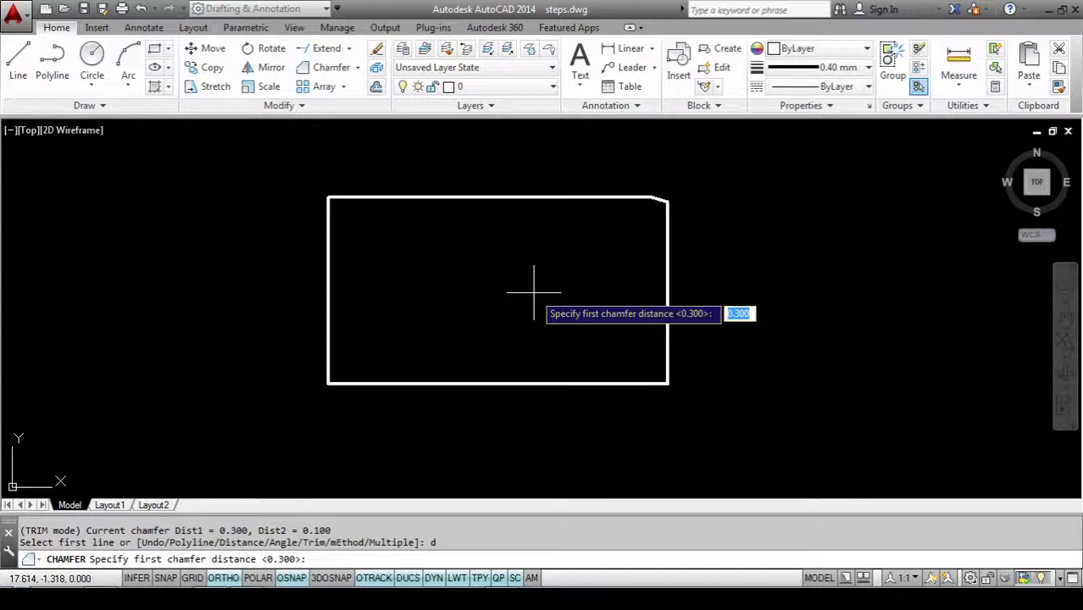
pyautogui.press('Return')
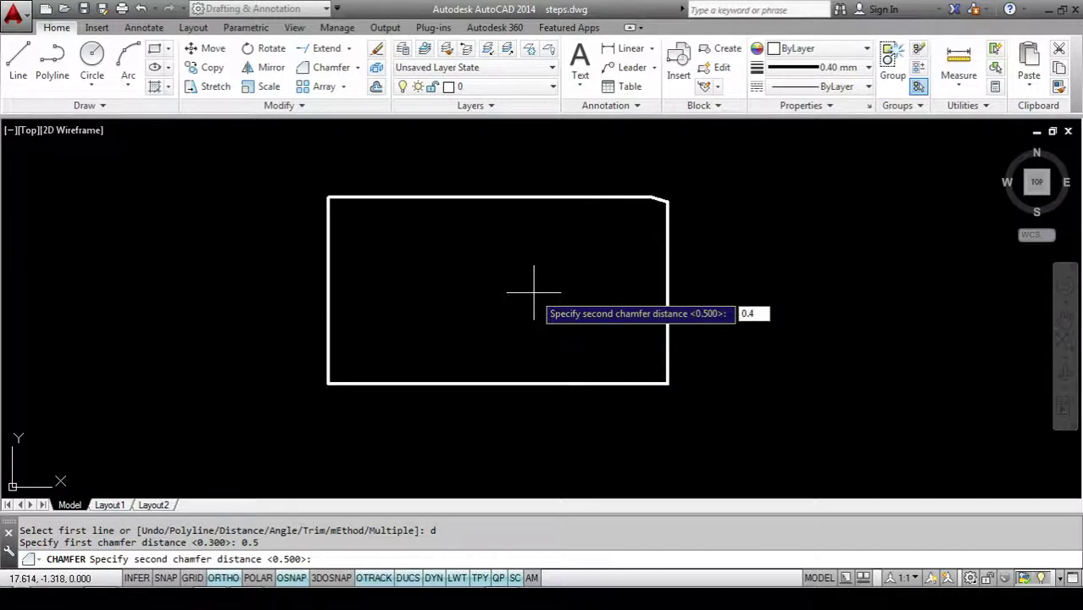
pyautogui.press('Return')
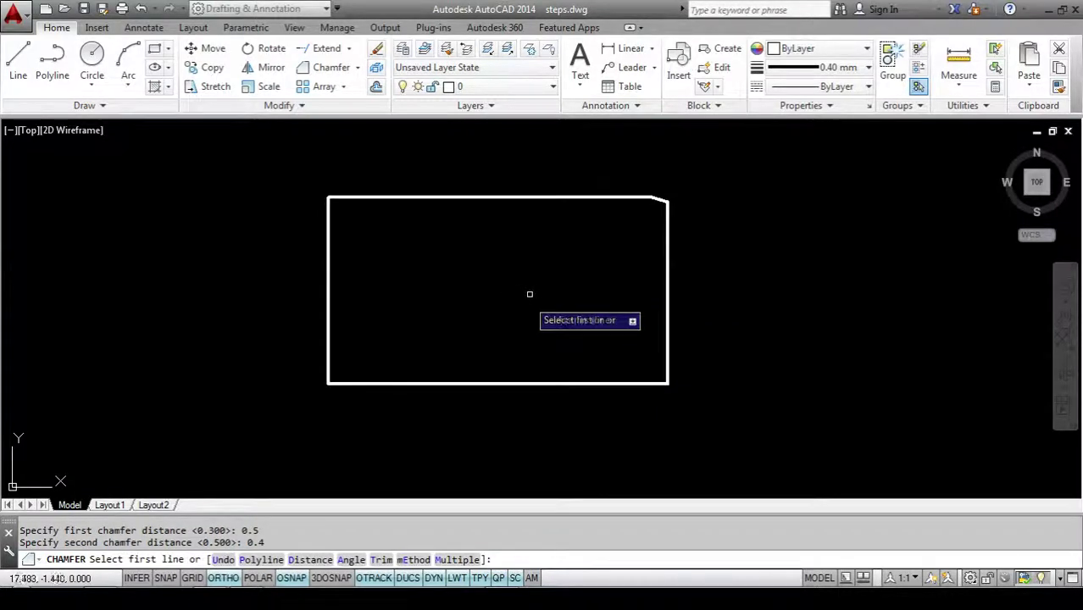
pyautogui.click(359, 197)
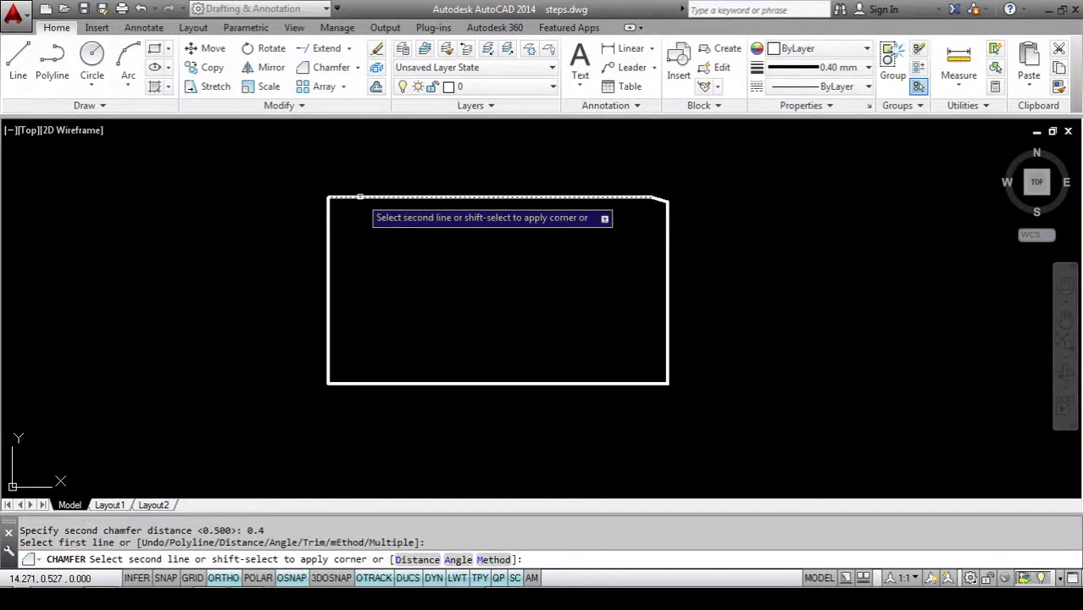
pyautogui.click(328, 227)
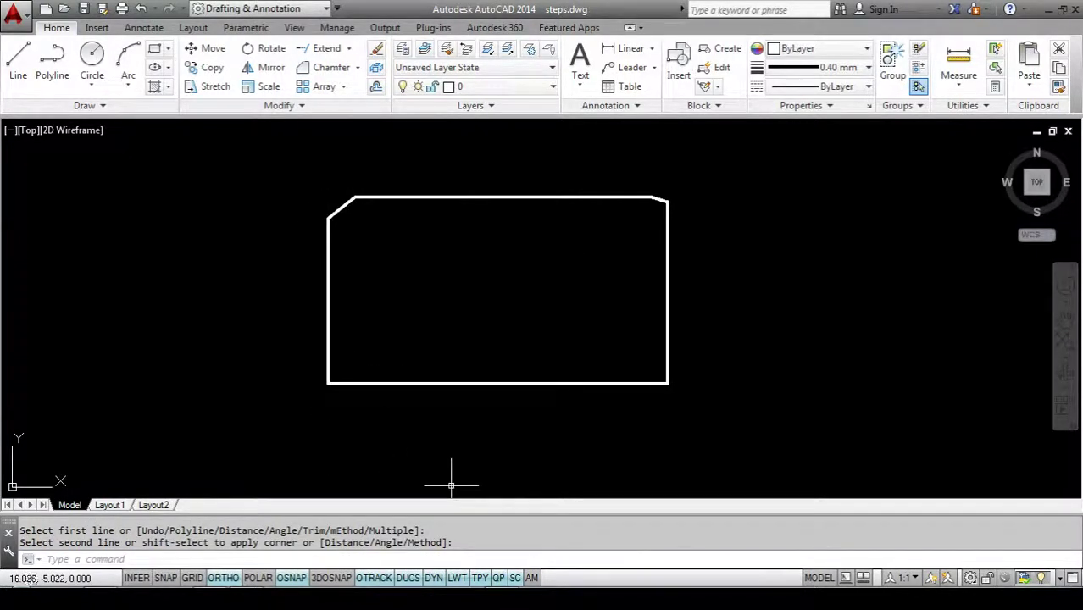
# Repeat Chamfer with the same 0.5 and 0.4 distances on the lower-left corner, picking the bottom edge first
pyautogui.rightClick(458, 251)
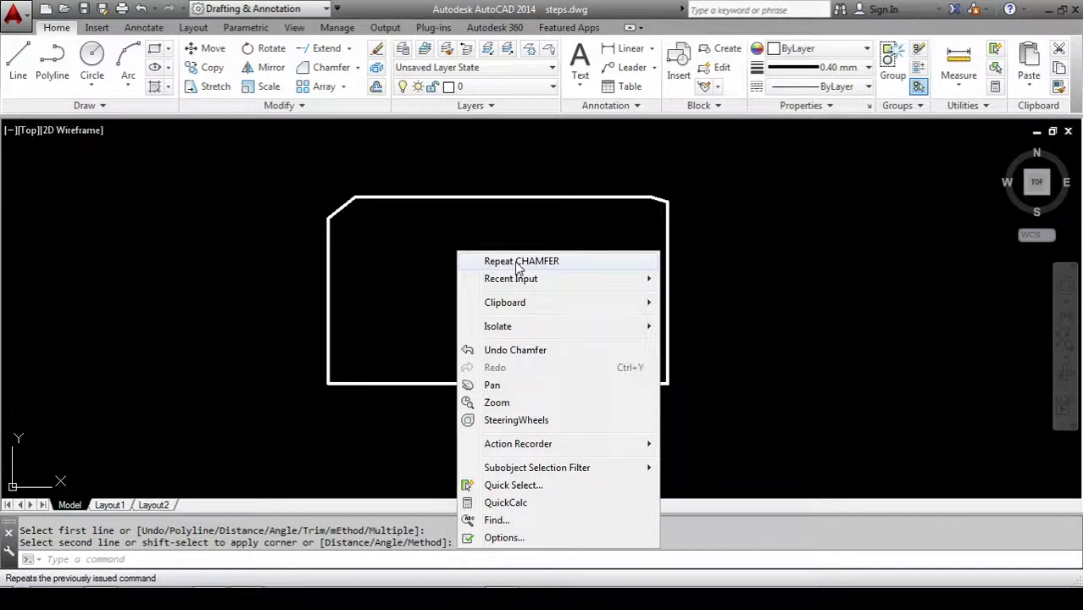
pyautogui.click(519, 262)
pyautogui.click(374, 384)
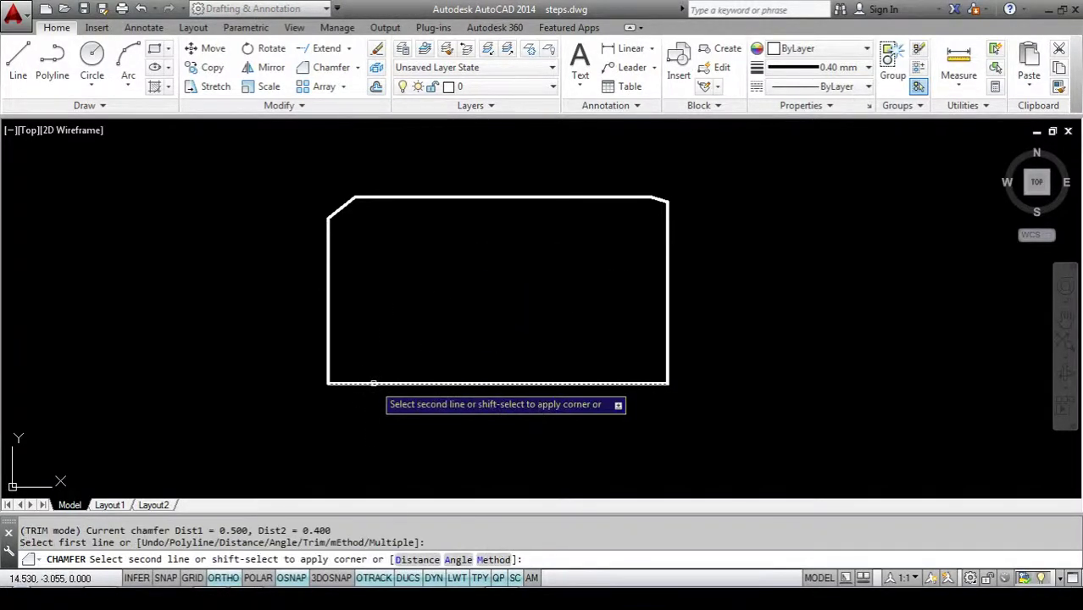
pyautogui.click(329, 357)
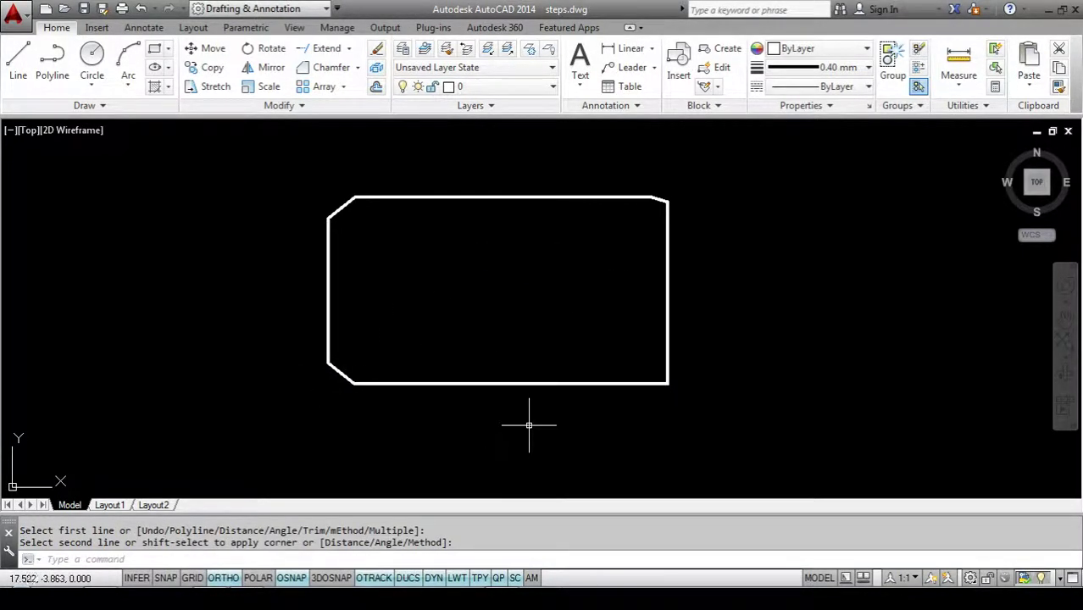
# Chamfer the lower-right corner with the same distances, picking the right edge first and the bottom edge second
pyautogui.press('Return')
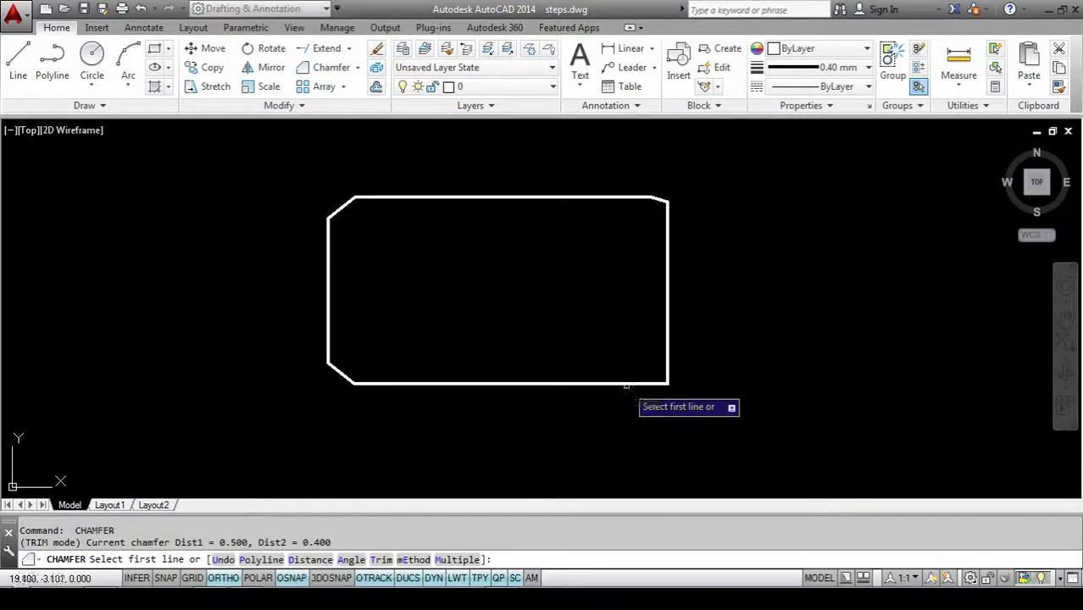
pyautogui.click(668, 345)
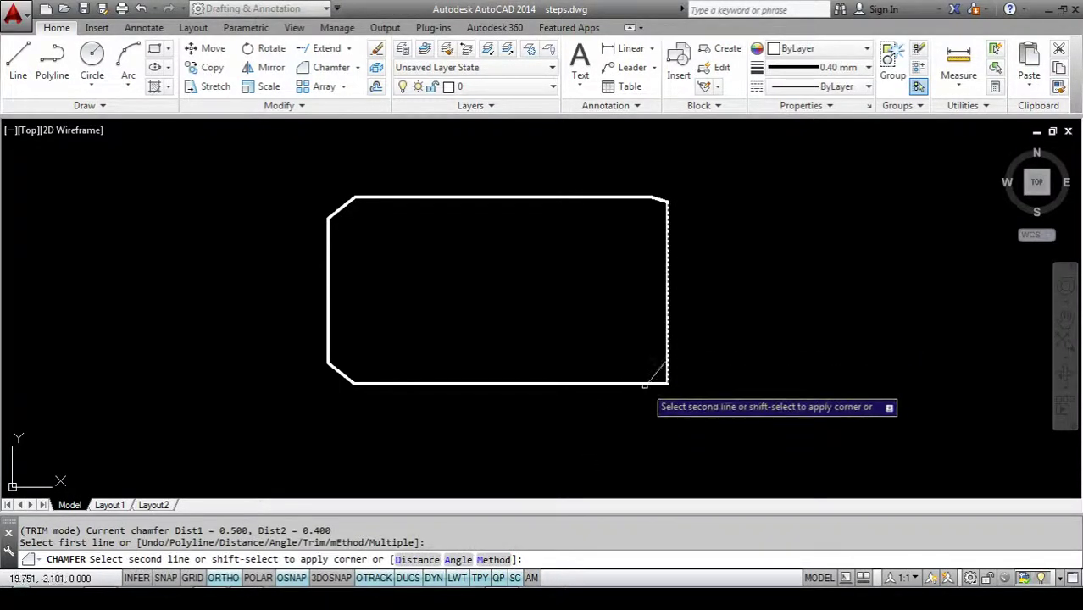
pyautogui.click(647, 383)
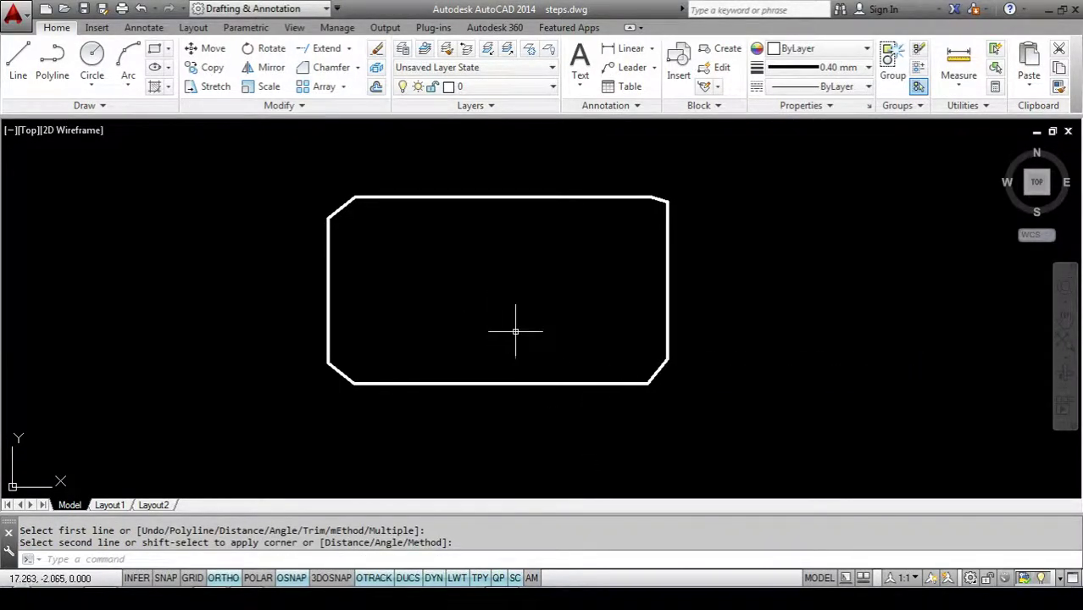
# Examine the chamfered lower-right corner up close and compare it with the rectangle's other corners
pyautogui.scroll(8, 662, 377)
pyautogui.scroll(-5, 658, 376)
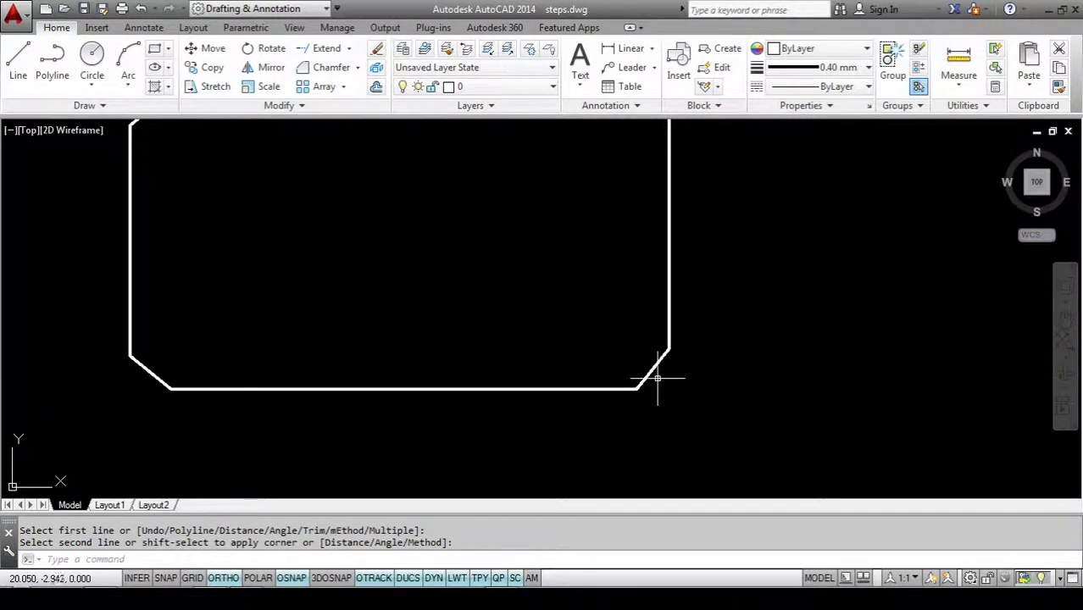
pyautogui.scroll(5, 624, 370)
pyautogui.scroll(-1, 624, 367)
pyautogui.scroll(-5, 630, 364)
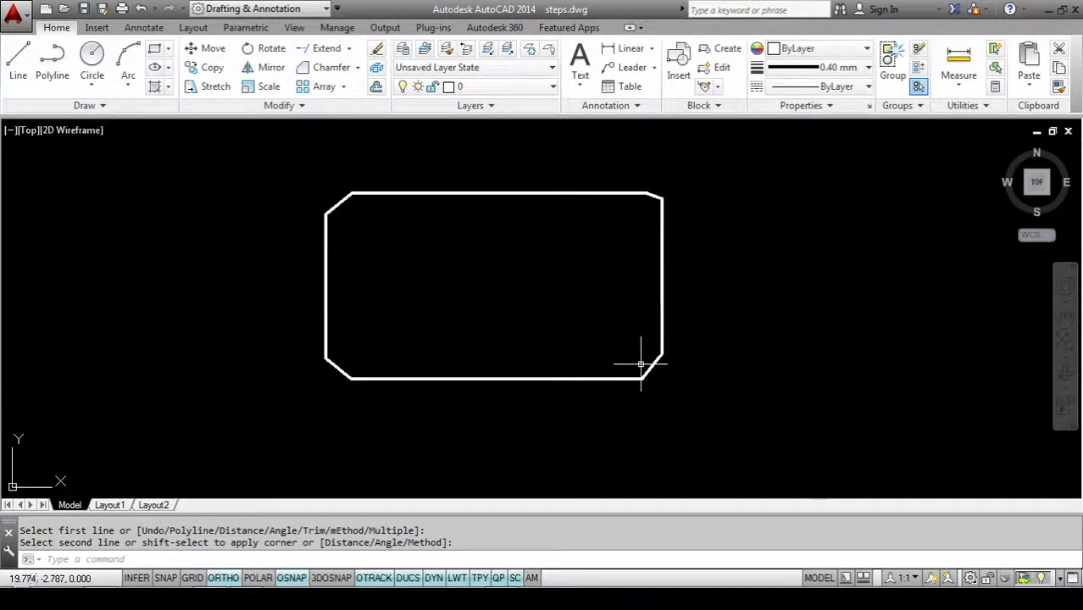
pyautogui.scroll(6, 635, 363)
pyautogui.scroll(-6, 616, 363)
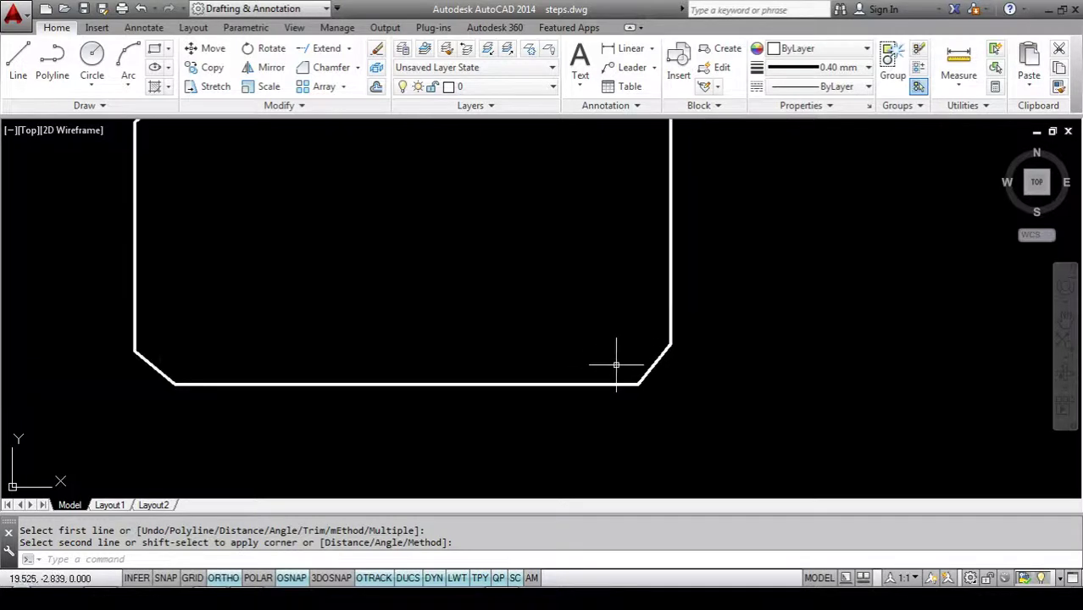
pyautogui.scroll(2, 560, 339)
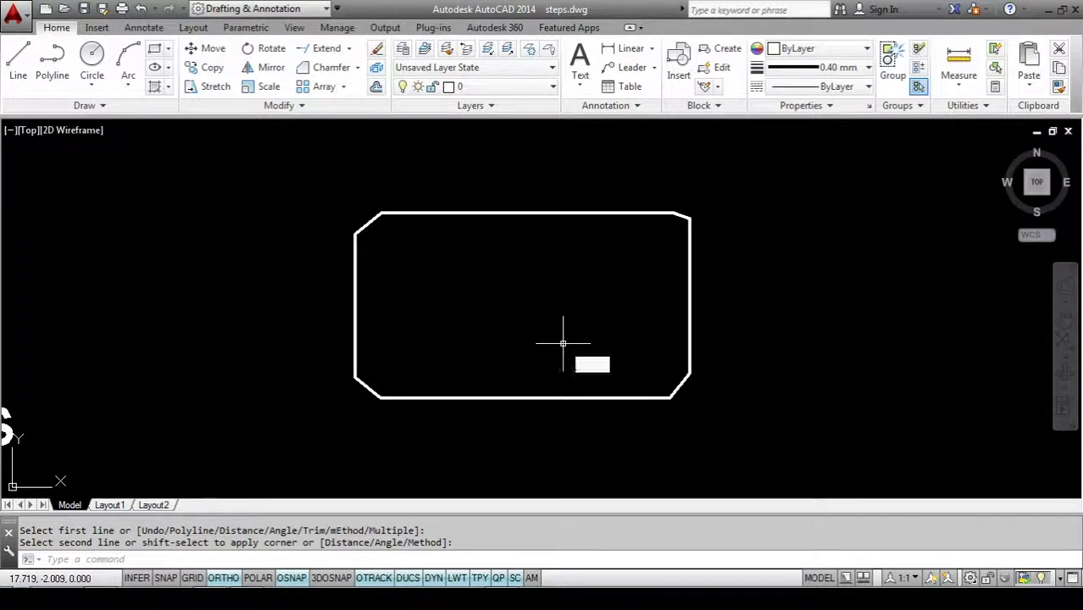
# Set both Chamfer distances to 0 and square off the rectangle's upper-left corner, picking the top edge and then the left edge
pyautogui.write('a')
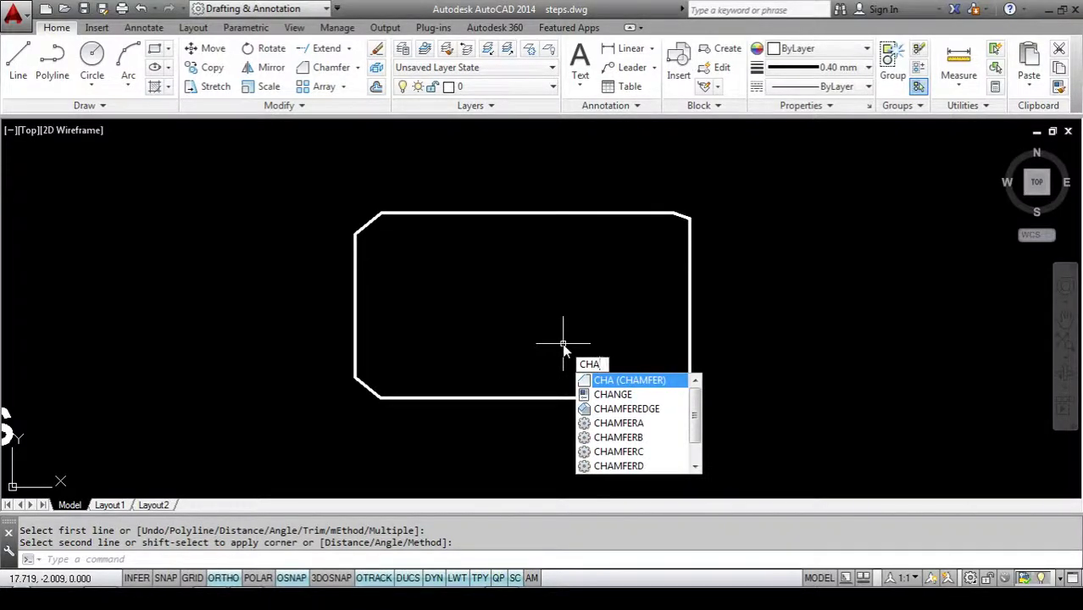
pyautogui.press('Return')
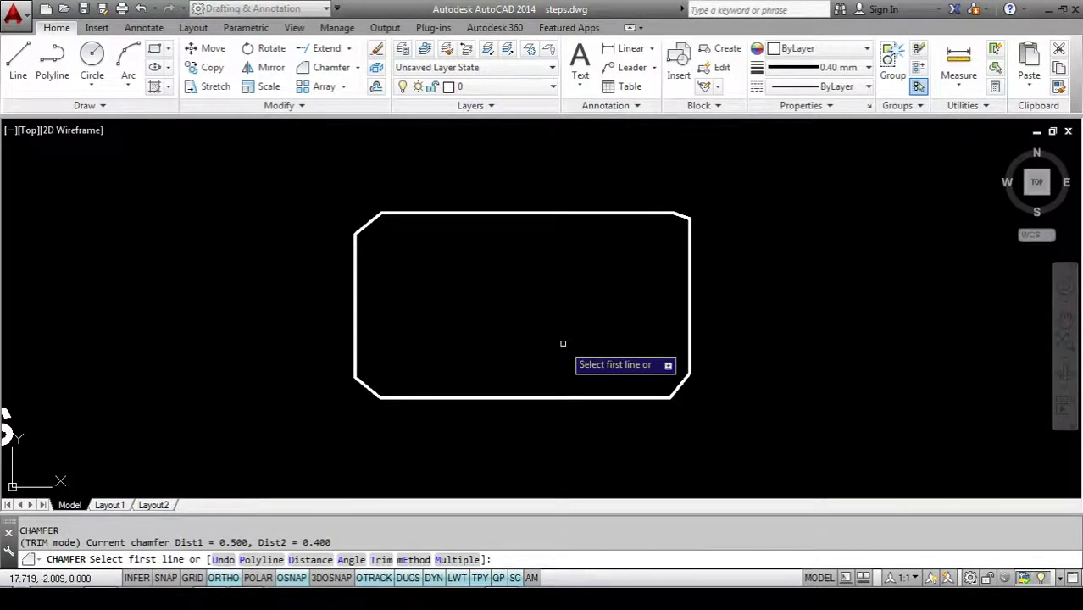
pyautogui.write('d')
pyautogui.press('Return')
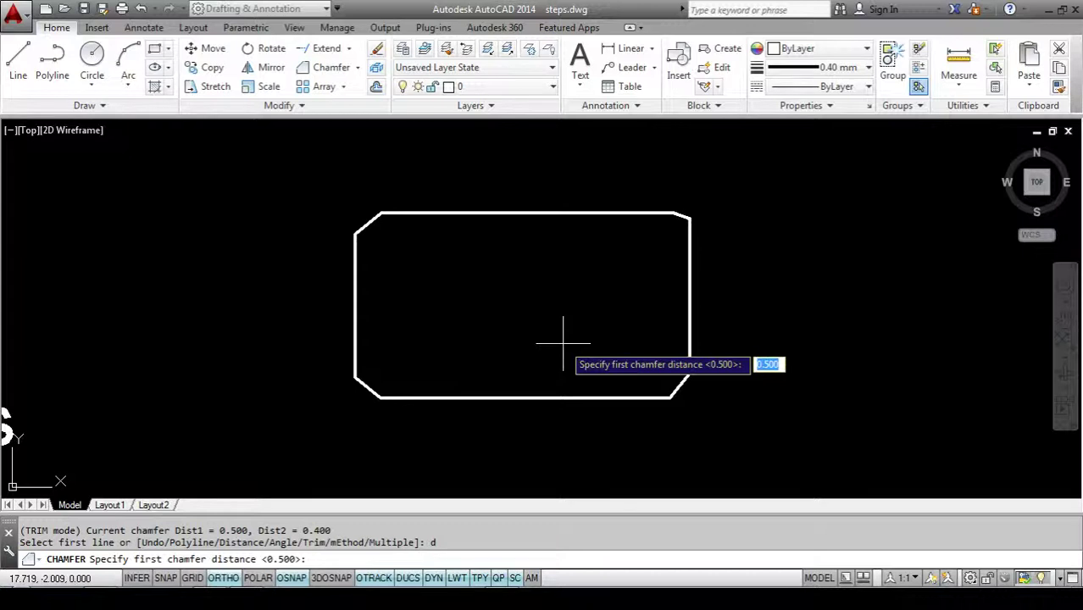
pyautogui.press('Return')
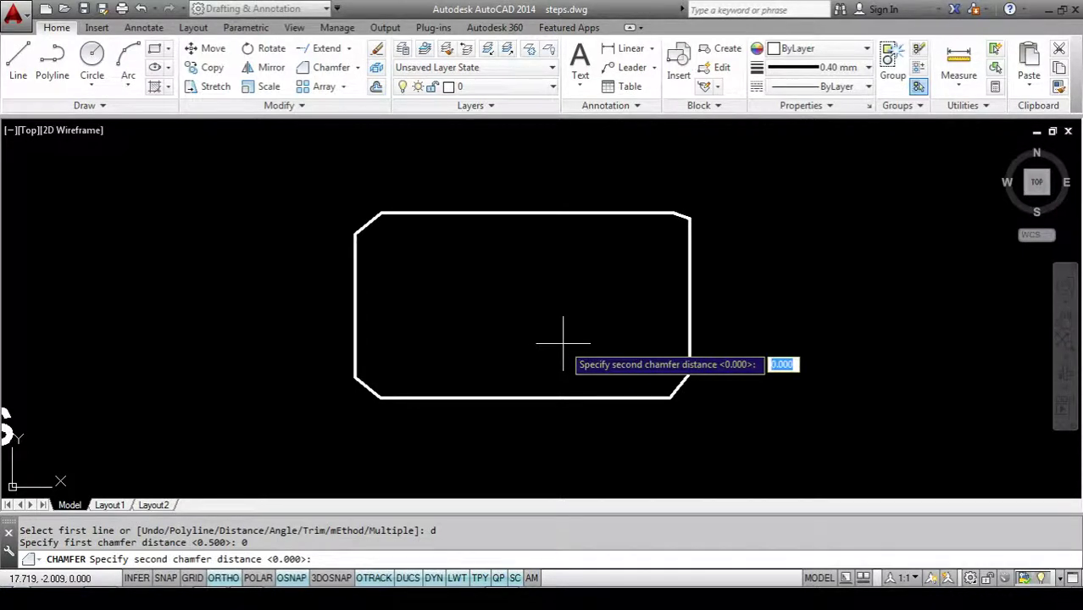
pyautogui.press('Return')
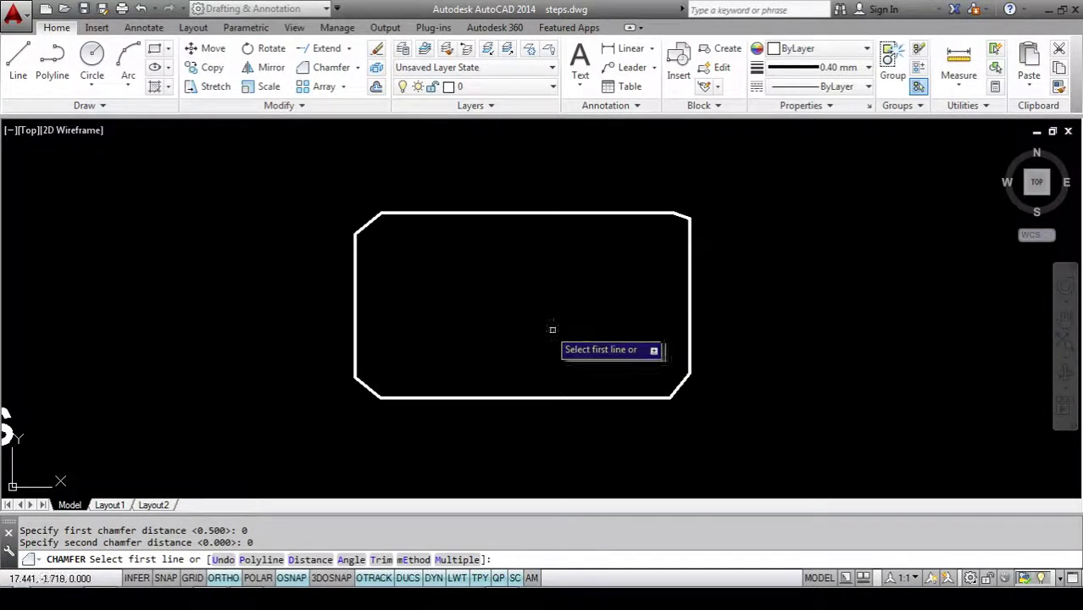
pyautogui.click(411, 215)
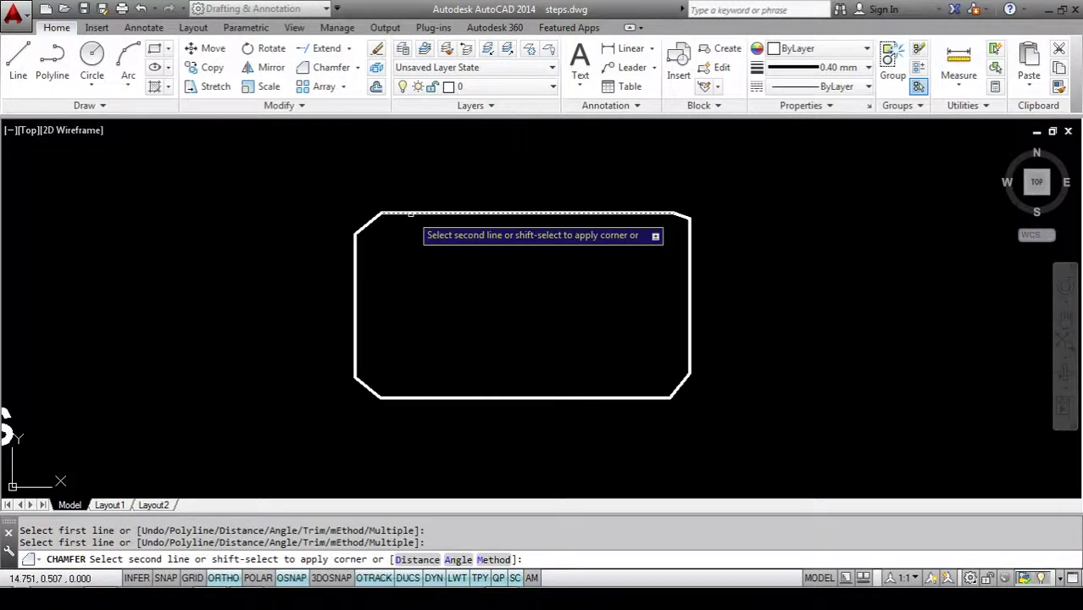
pyautogui.click(356, 252)
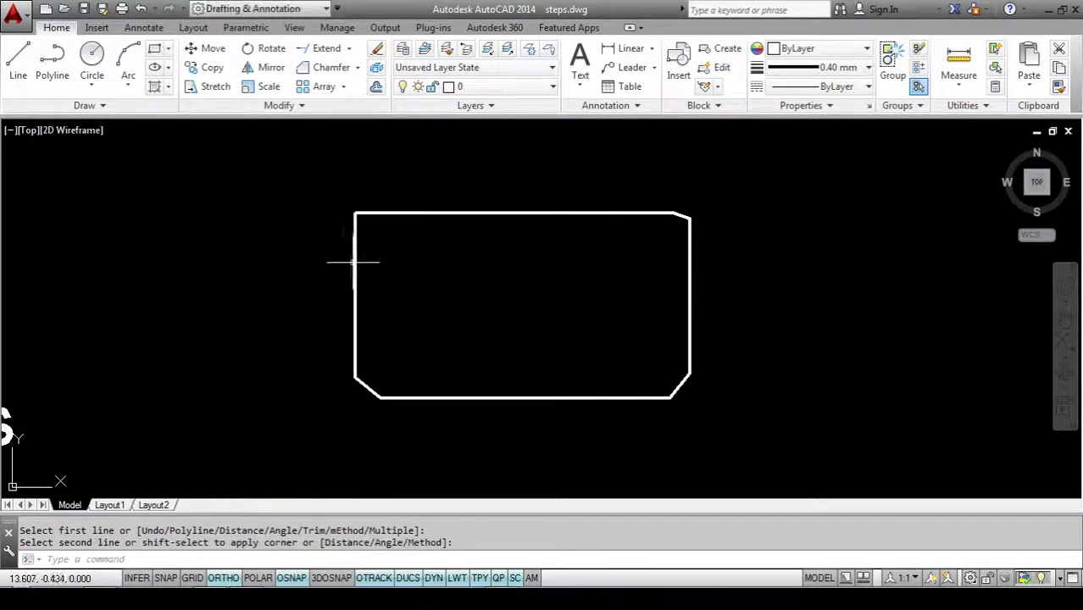
# Repeat Chamfer with zero distances to square off the lower-left and lower-right corners, picking the bottom edge first each time
pyautogui.press('Return')
pyautogui.click(411, 396)
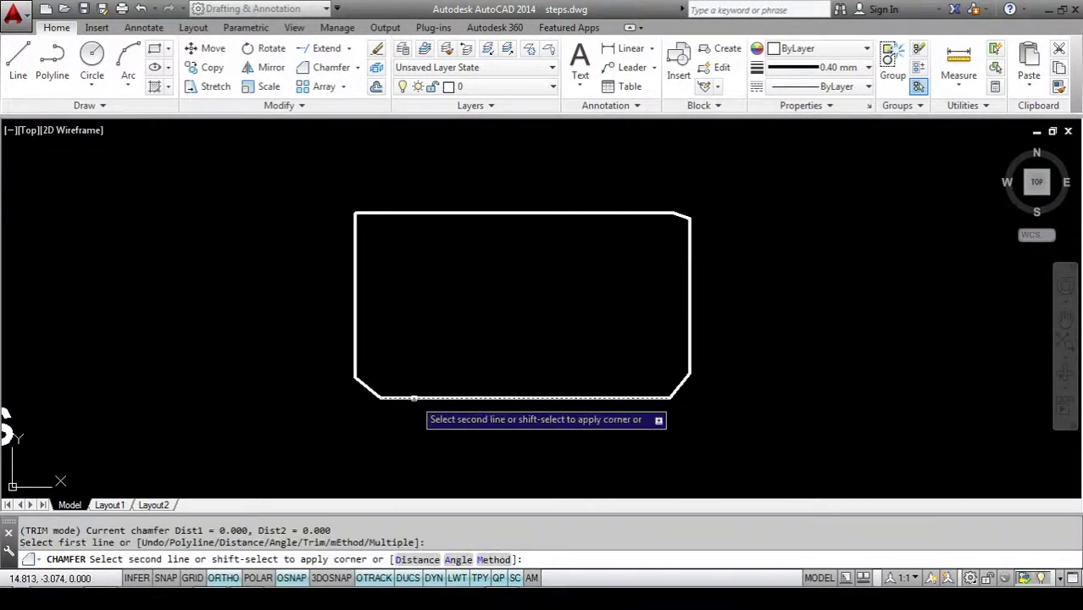
pyautogui.click(354, 354)
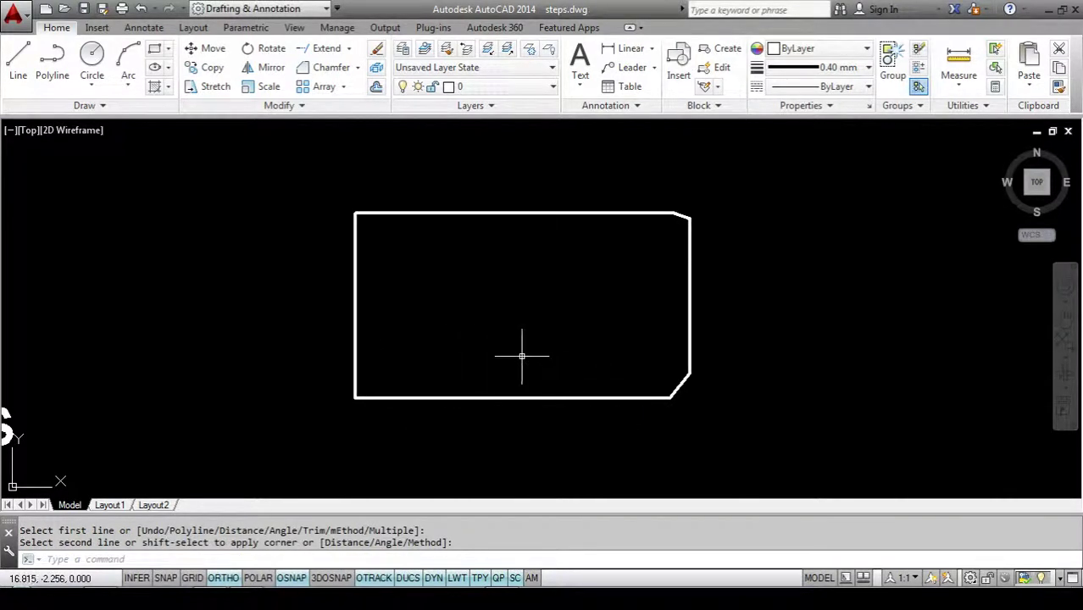
pyautogui.press('Return')
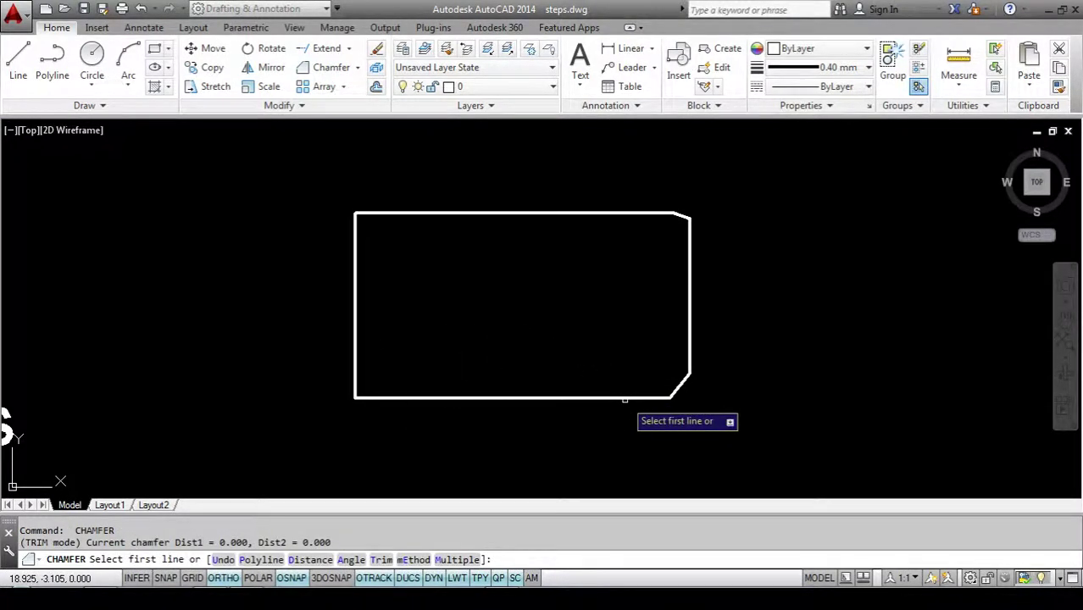
pyautogui.click(626, 398)
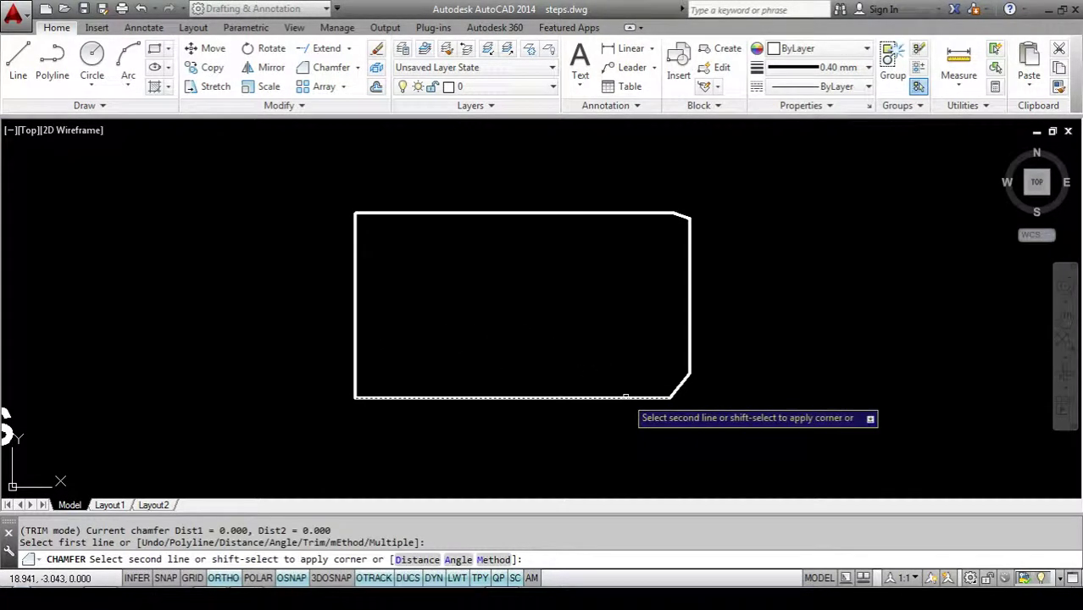
pyautogui.click(687, 351)
pyautogui.click(690, 349)
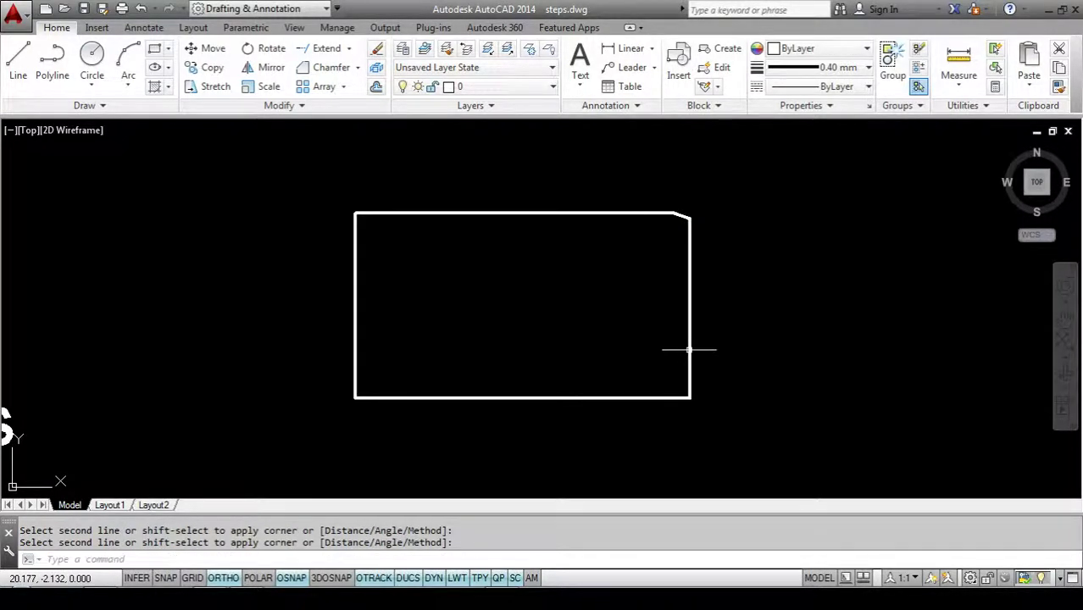
# Square off the upper-right corner with the zero-distance Chamfer, picking the right edge and then the top edge
pyautogui.press('Return')
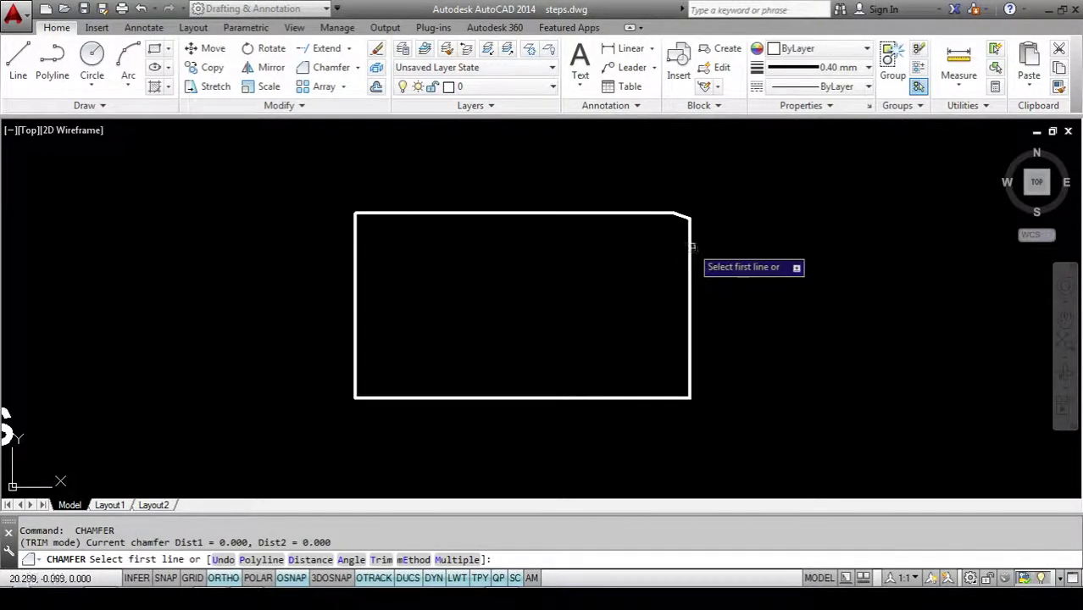
pyautogui.click(688, 242)
pyautogui.click(654, 213)
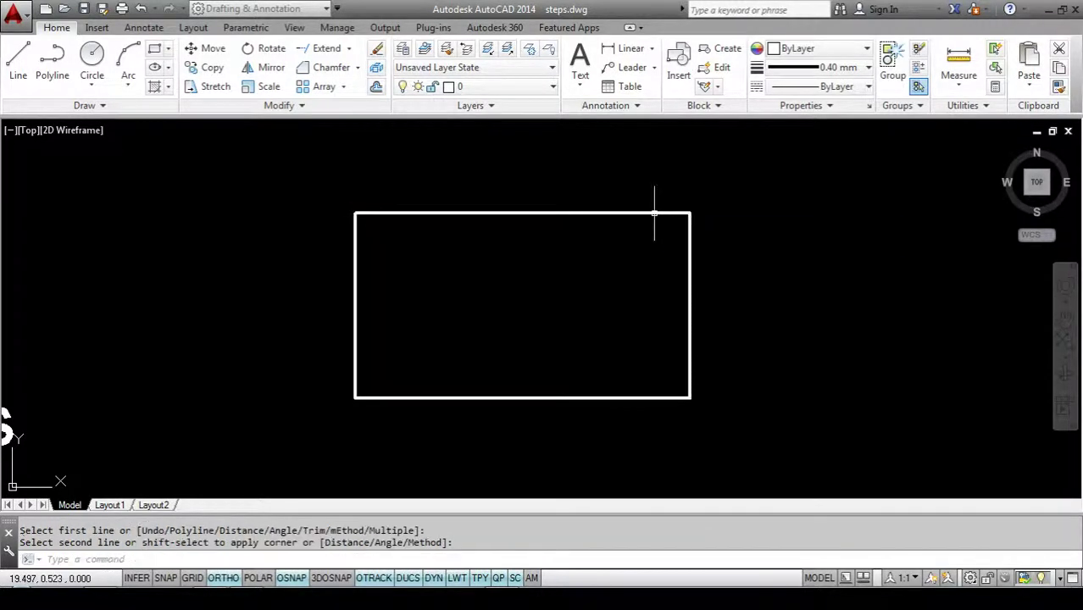
pyautogui.scroll(2, 383, 269)
pyautogui.scroll(-2, 383, 269)
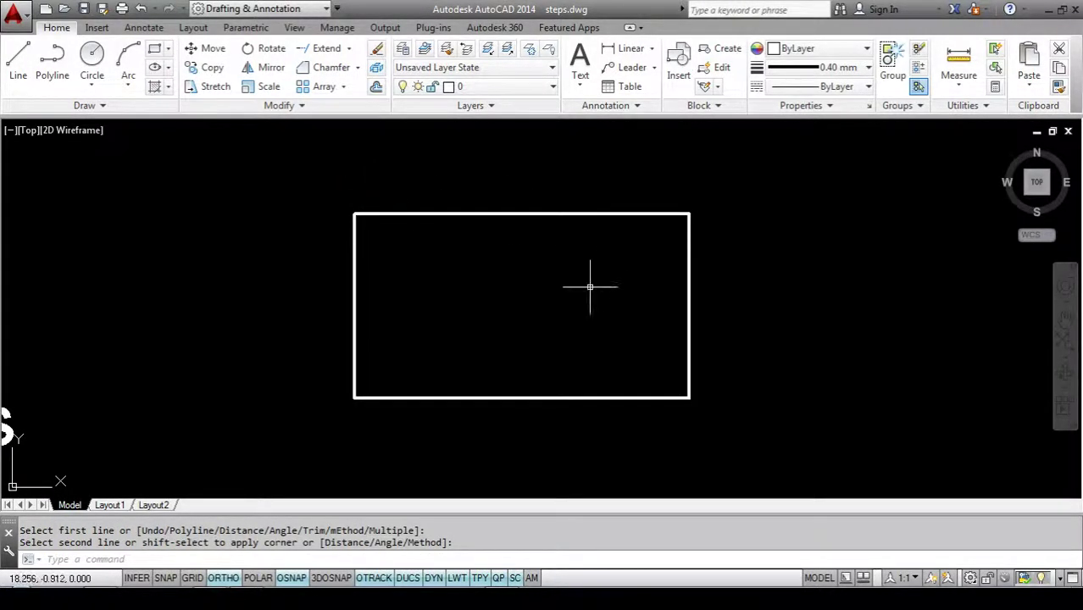
pyautogui.click(358, 70)
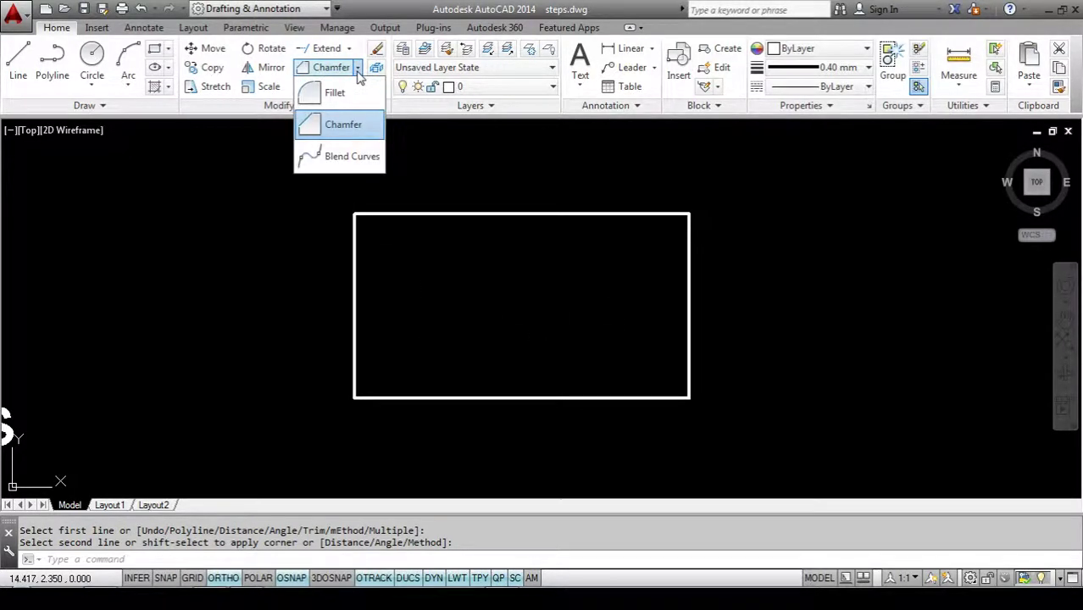
pyautogui.click(344, 158)
pyautogui.press('Escape')
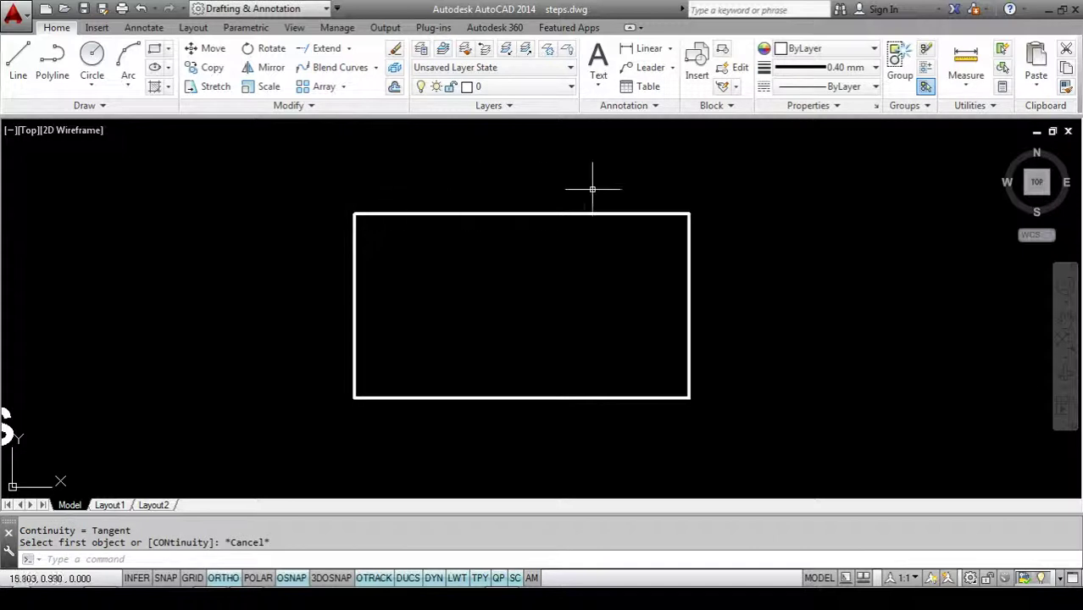
# Erase the whole rectangle using a selection window around it
pyautogui.scroll(-1, 730, 218)
pyautogui.scroll(1, 765, 210)
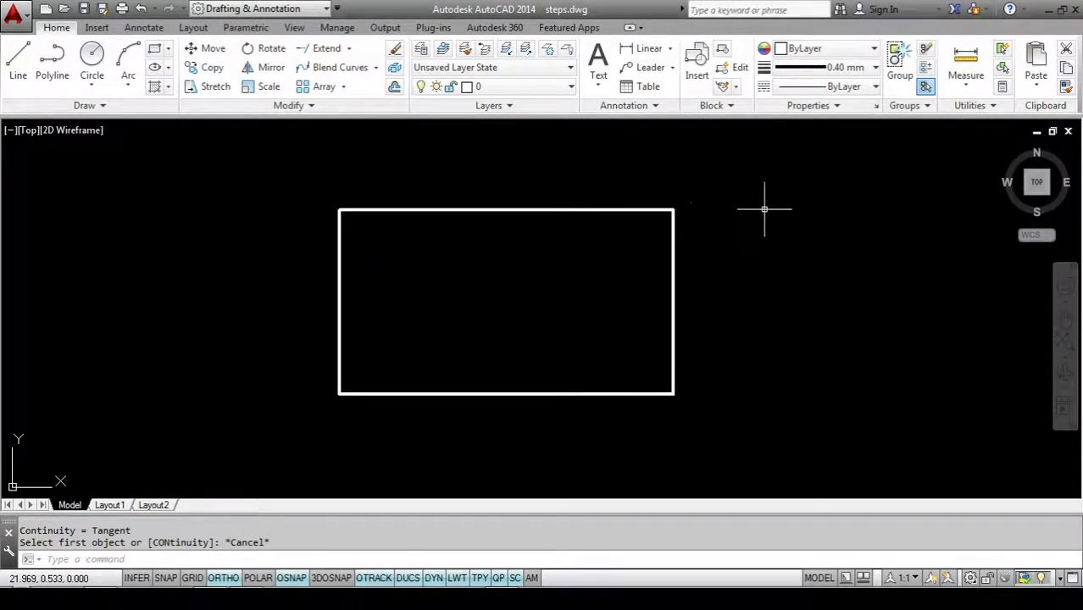
pyautogui.write('E')
pyautogui.press('Return')
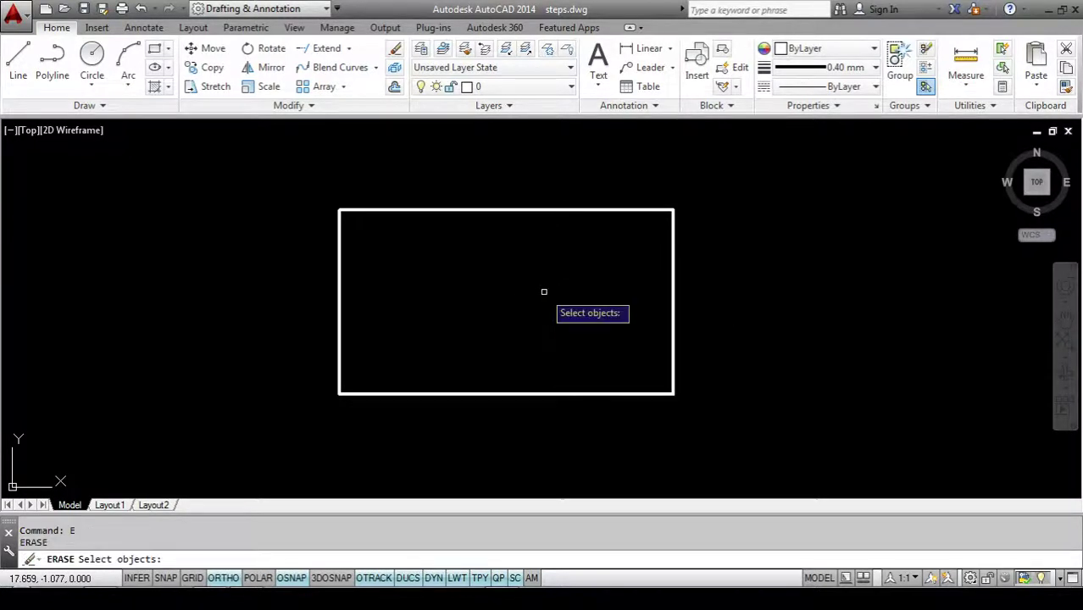
pyautogui.click(719, 181)
pyautogui.click(219, 429)
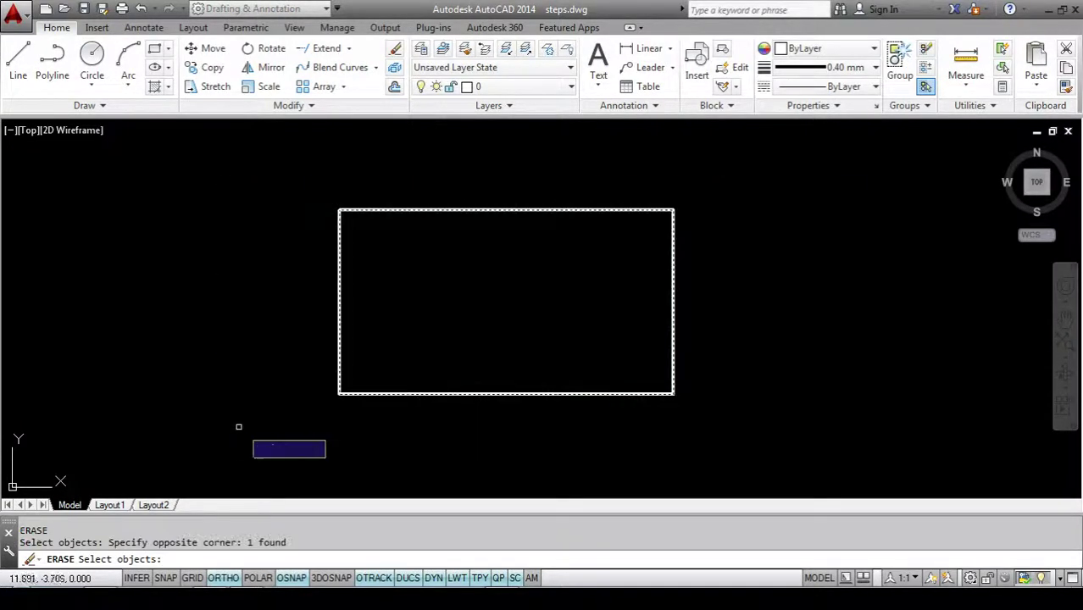
pyautogui.press('Return')
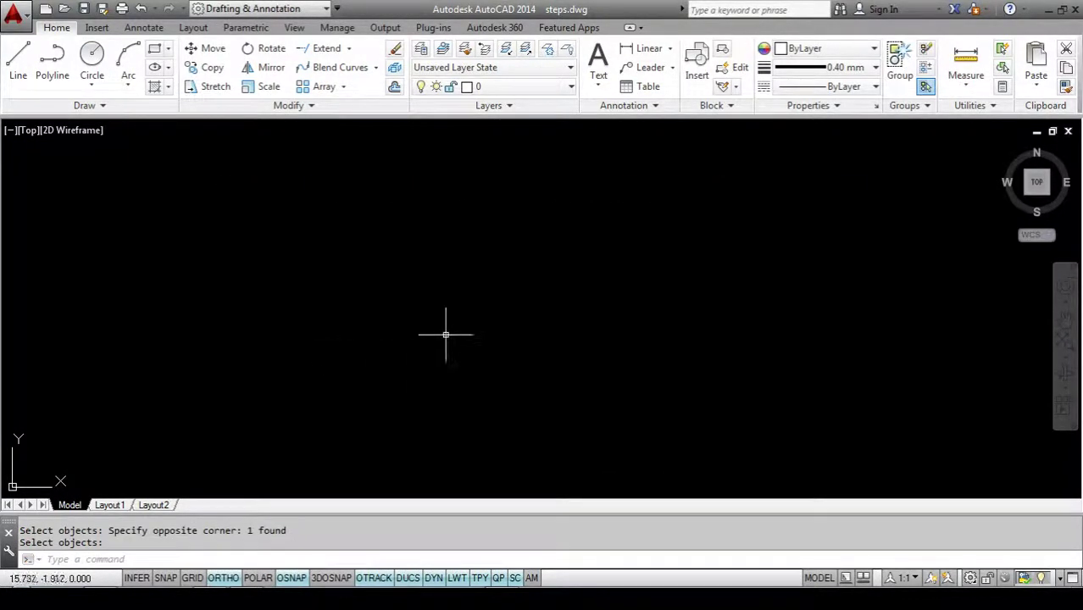
pyautogui.click(51, 62)
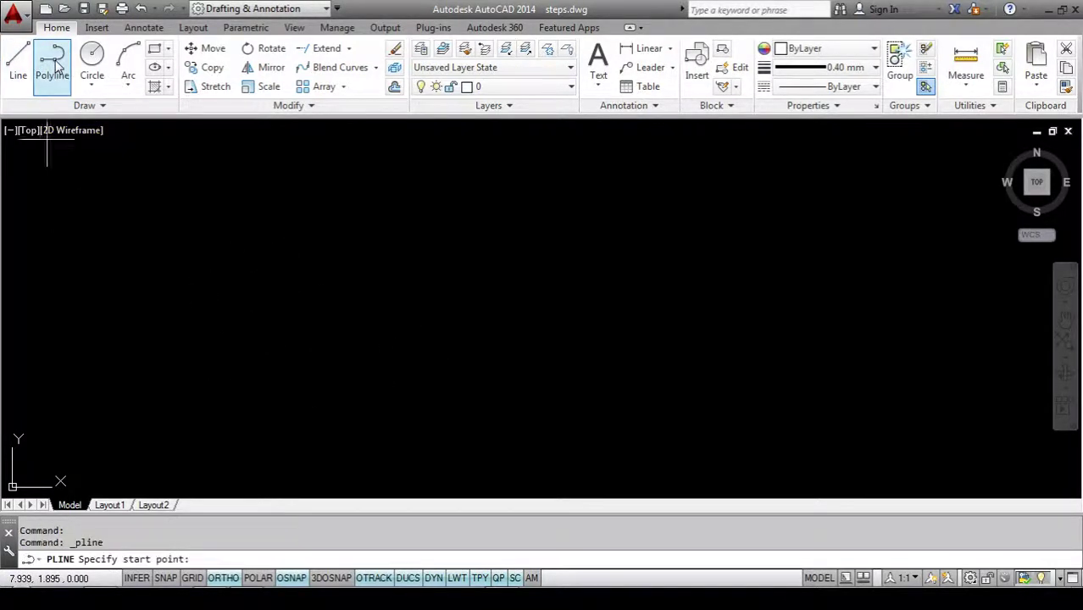
pyautogui.click(339, 412)
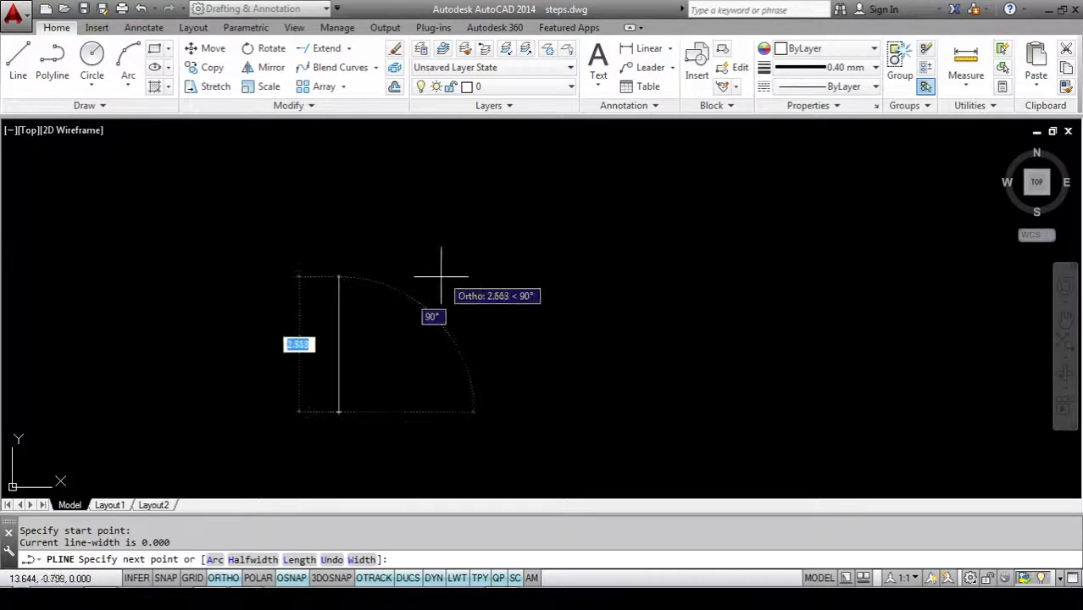
pyautogui.press('Escape')
# Draw an open zigzag polyline of four slanted segments with Ortho off, the first rising at about 53°
pyautogui.write('p')
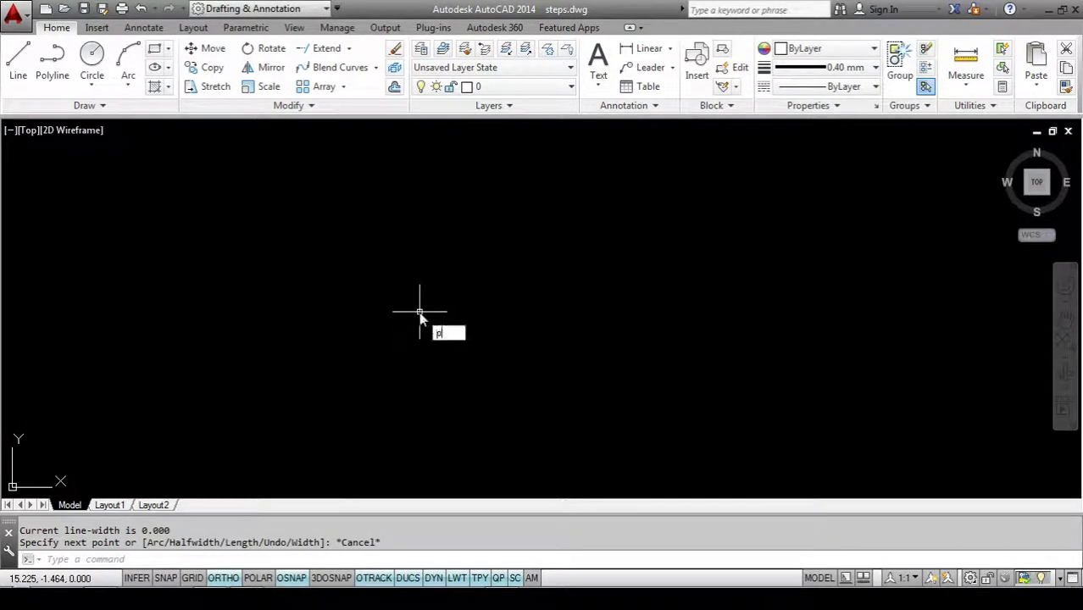
pyautogui.write('l')
pyautogui.press('Return')
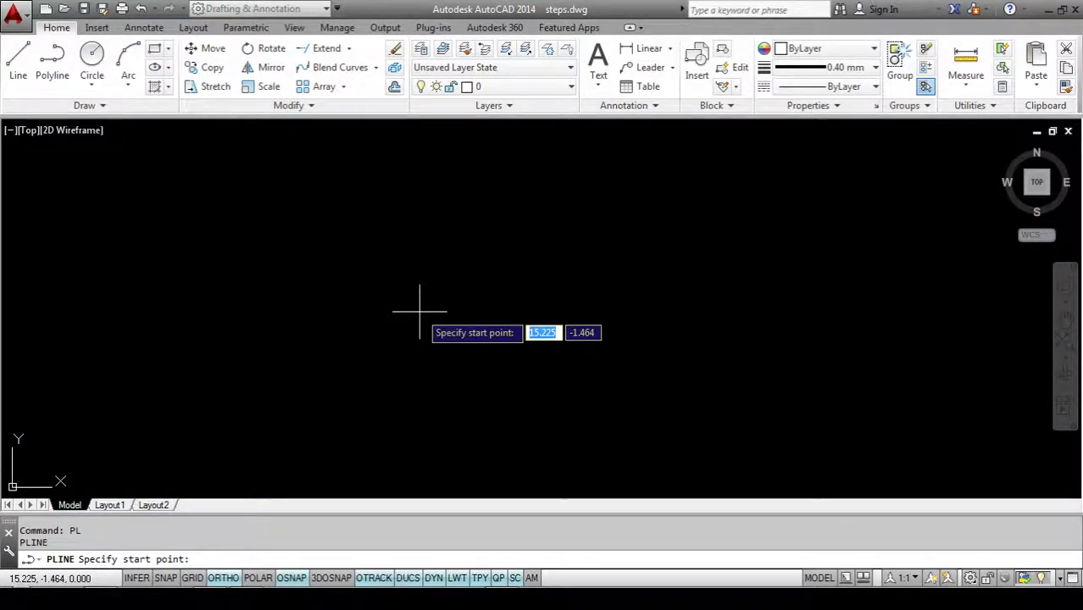
pyautogui.click(379, 416)
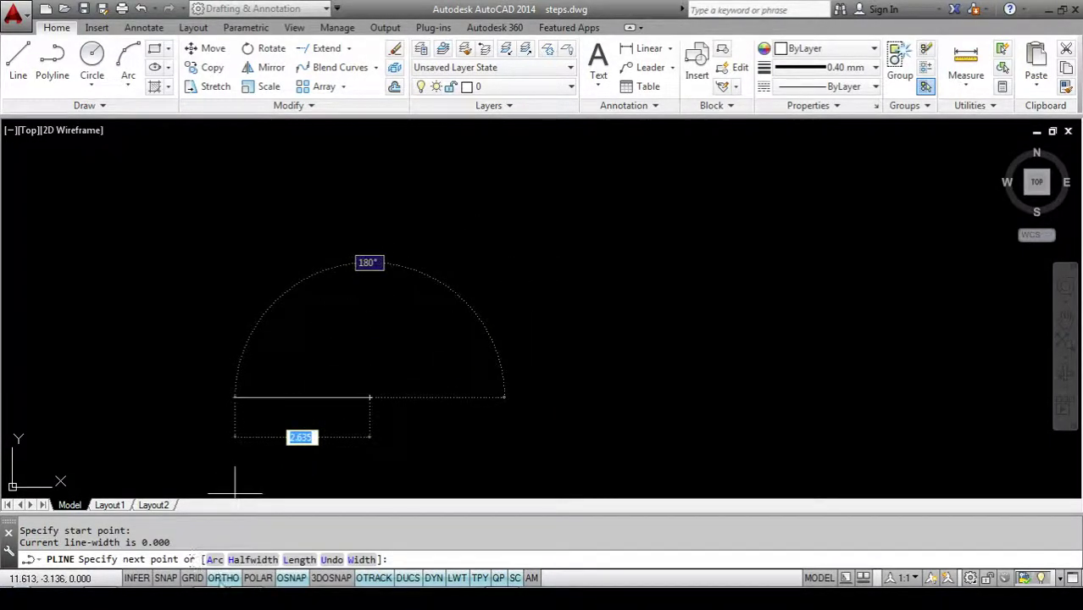
pyautogui.press('F8')
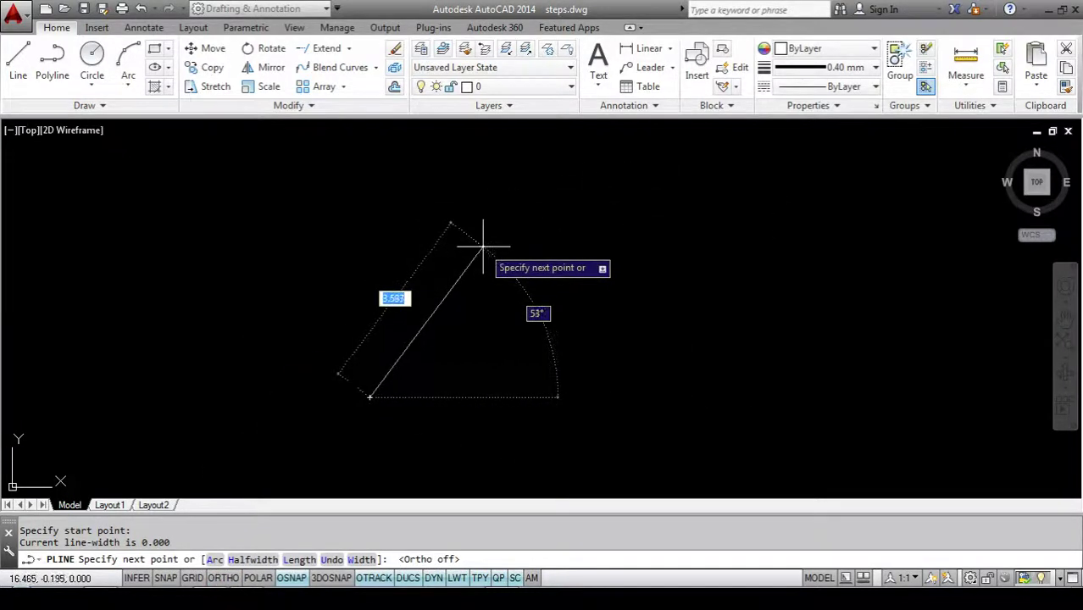
pyautogui.click(483, 247)
pyautogui.click(638, 333)
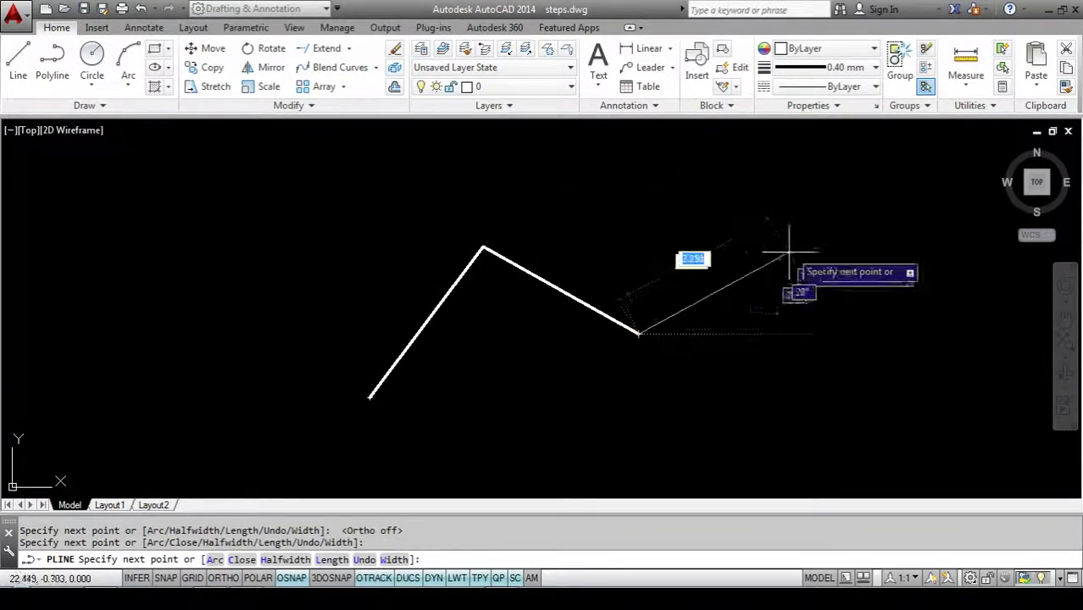
pyautogui.click(777, 214)
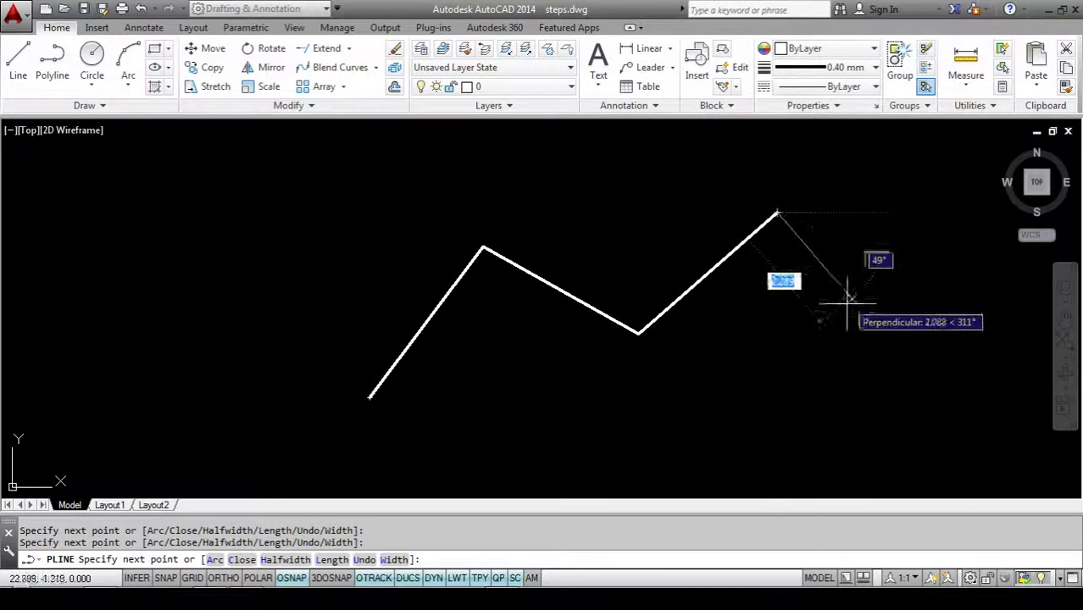
pyautogui.click(856, 340)
pyautogui.press('Return')
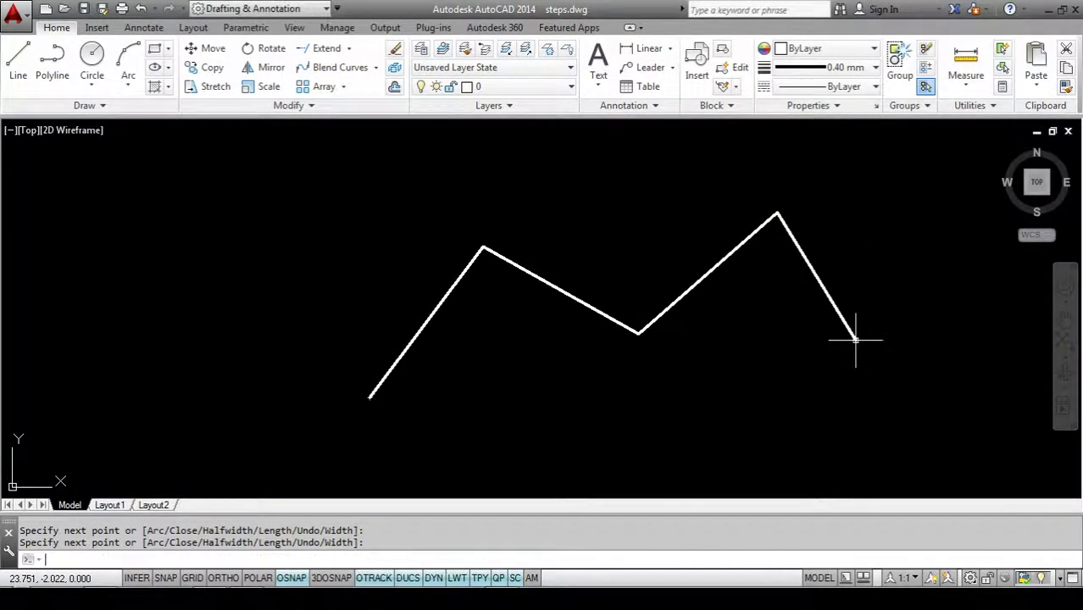
pyautogui.scroll(2, 484, 245)
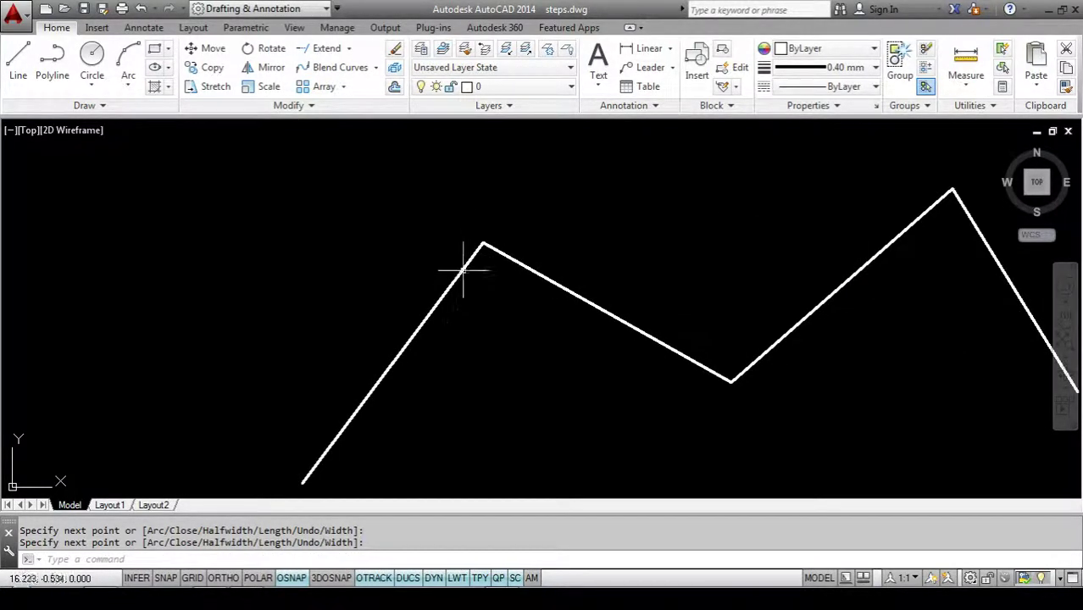
pyautogui.scroll(-2, 466, 268)
pyautogui.scroll(2, 468, 268)
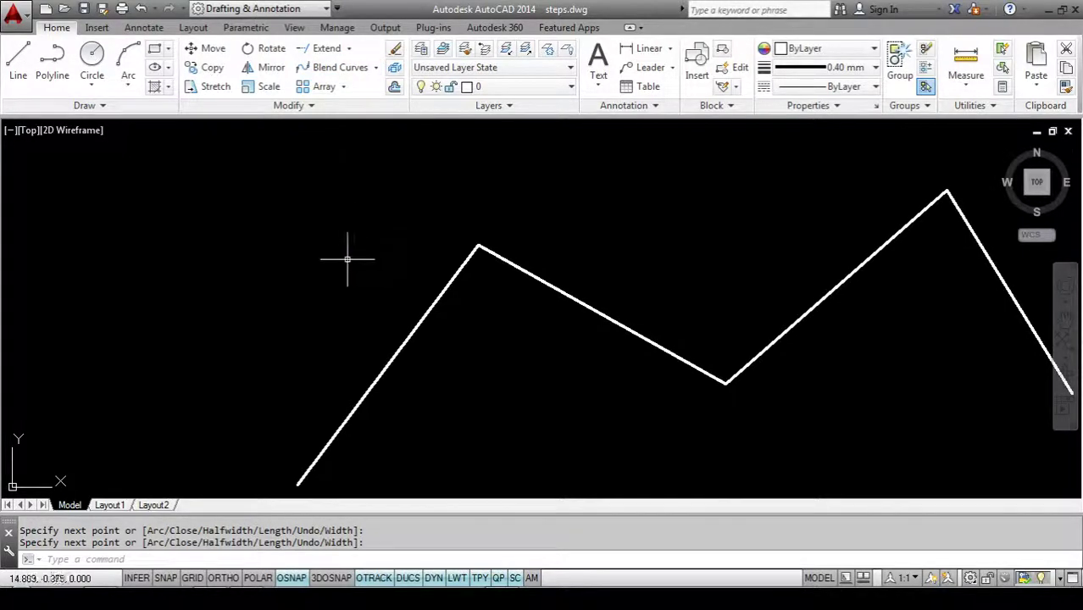
pyautogui.write('B')
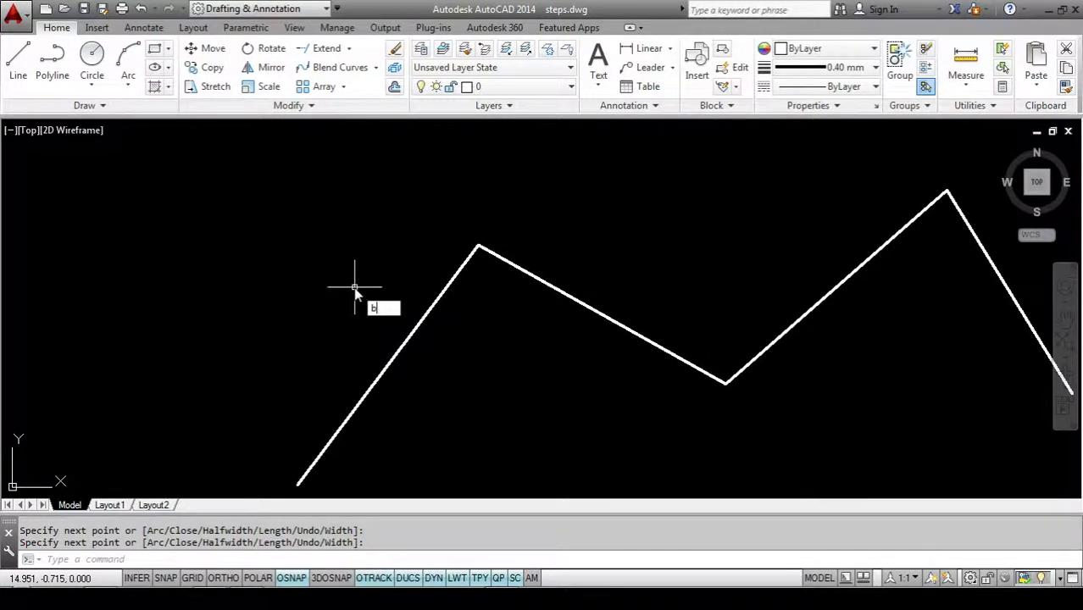
pyautogui.write('L')
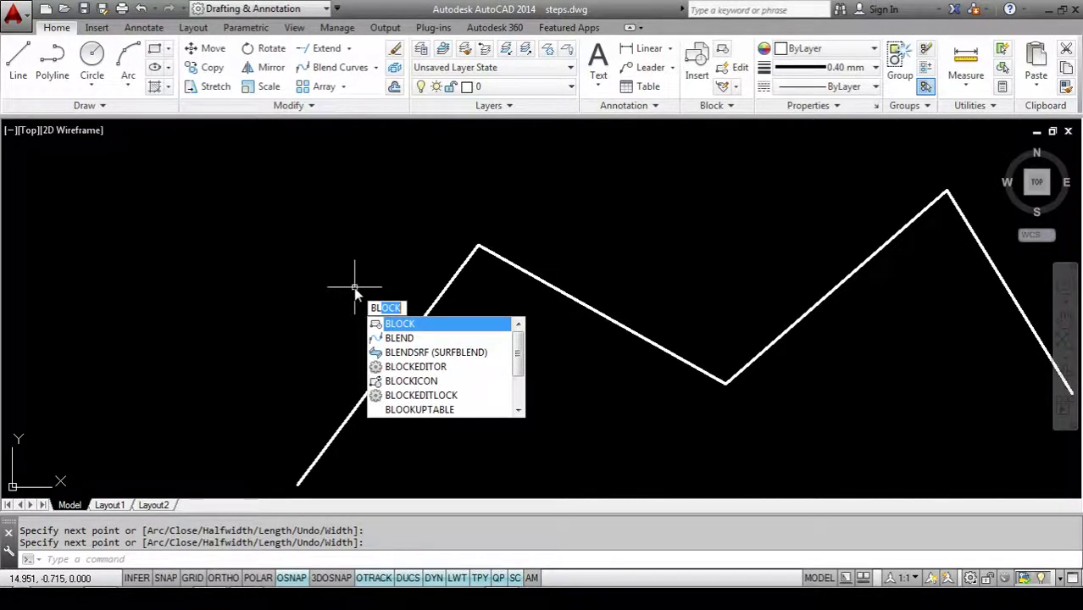
pyautogui.write('e')
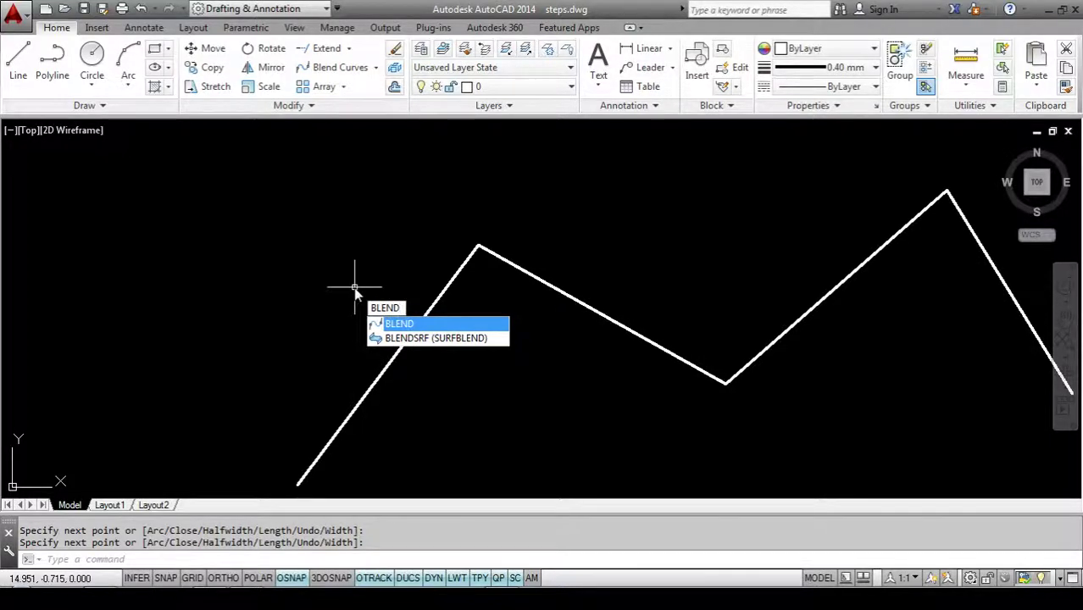
pyautogui.press('Return')
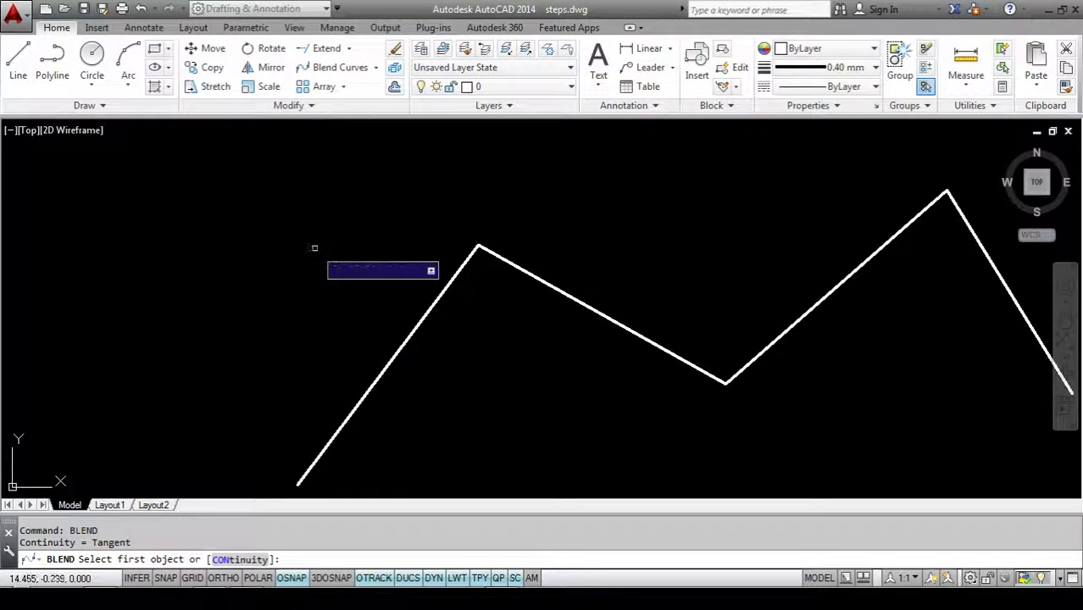
pyautogui.scroll(-2, 318, 238)
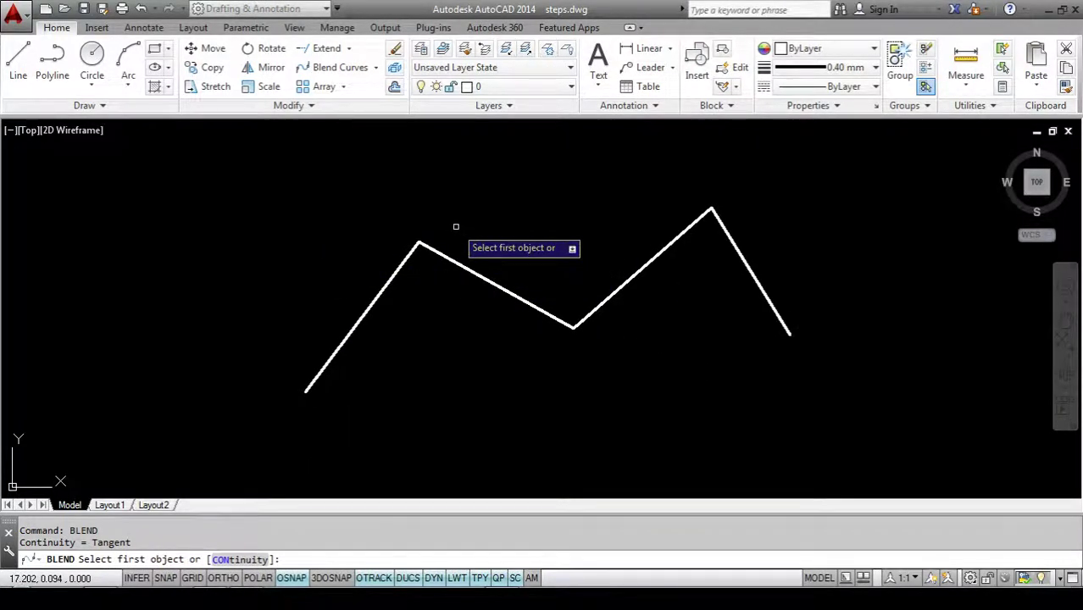
pyautogui.click(406, 259)
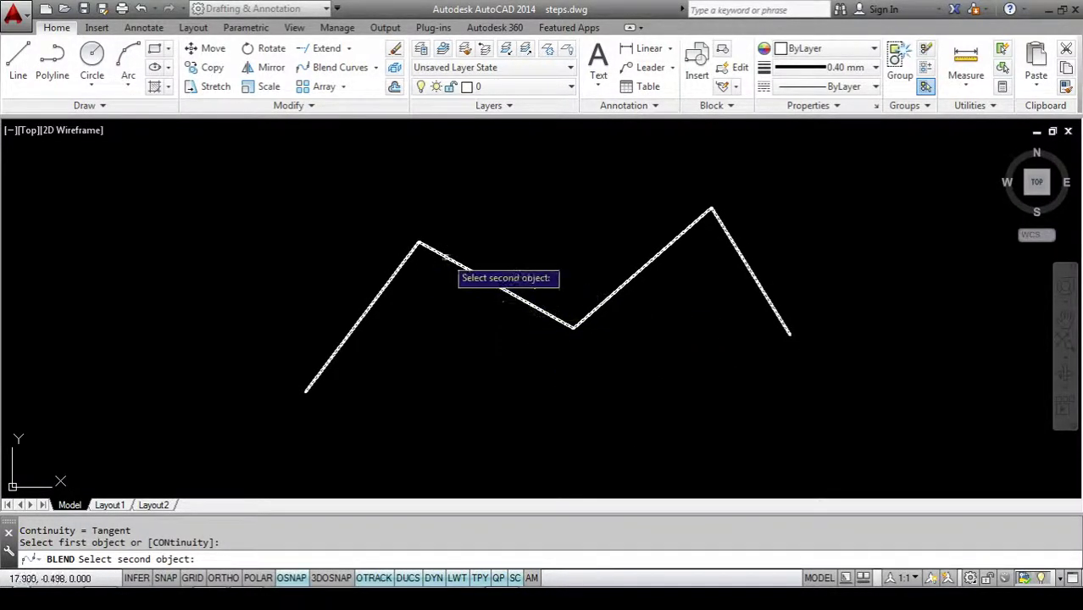
pyautogui.press('Escape')
pyautogui.press('Escape')
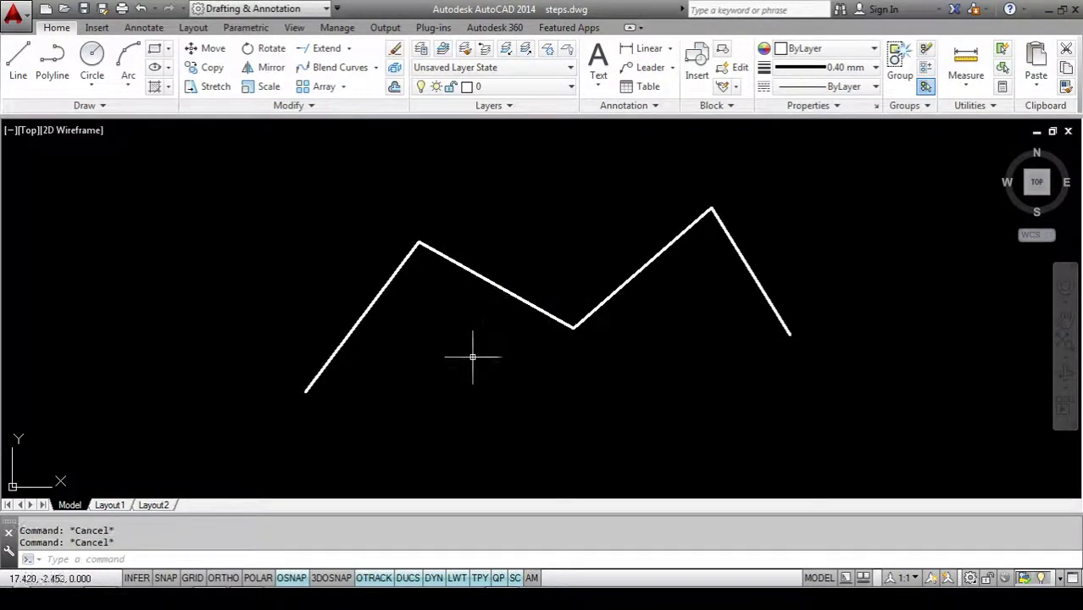
# Try Blend Curves with tangent continuity on the zigzag polyline, picking its second segment and then its third segment
pyautogui.click(341, 68)
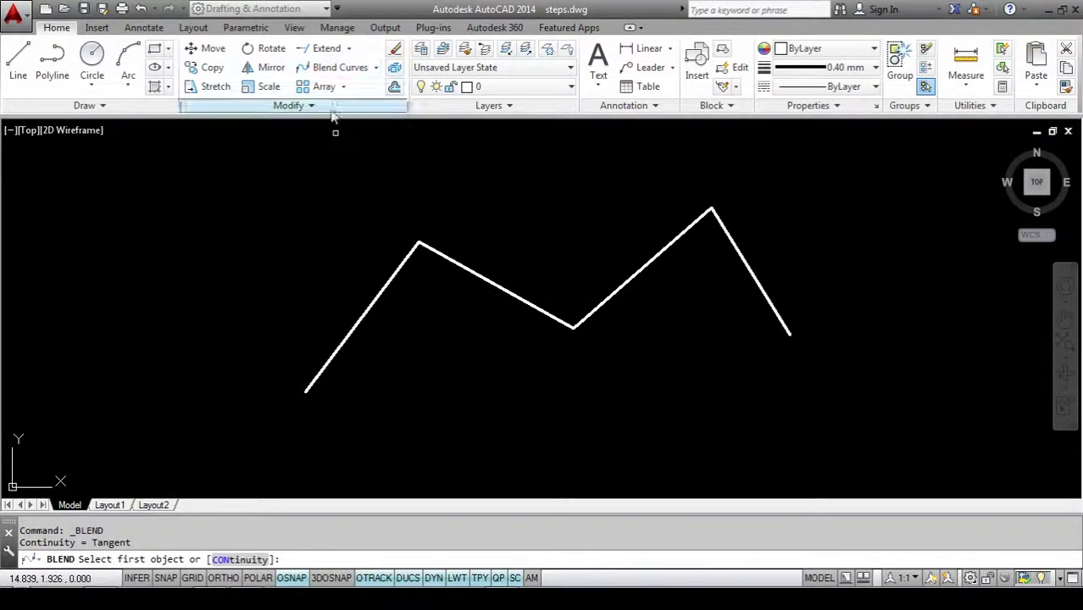
pyautogui.click(437, 252)
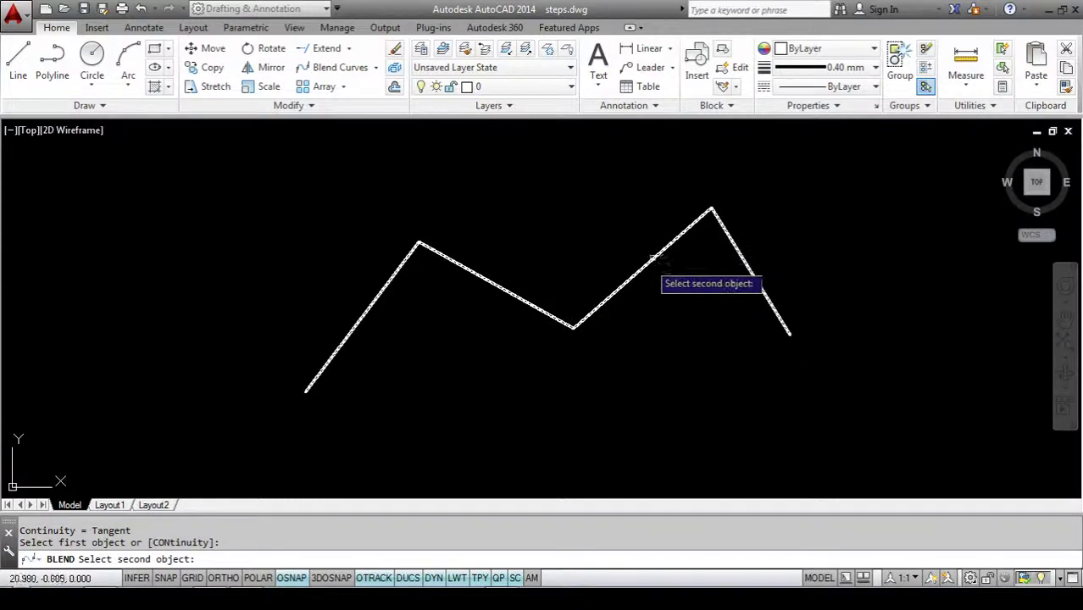
pyautogui.click(598, 306)
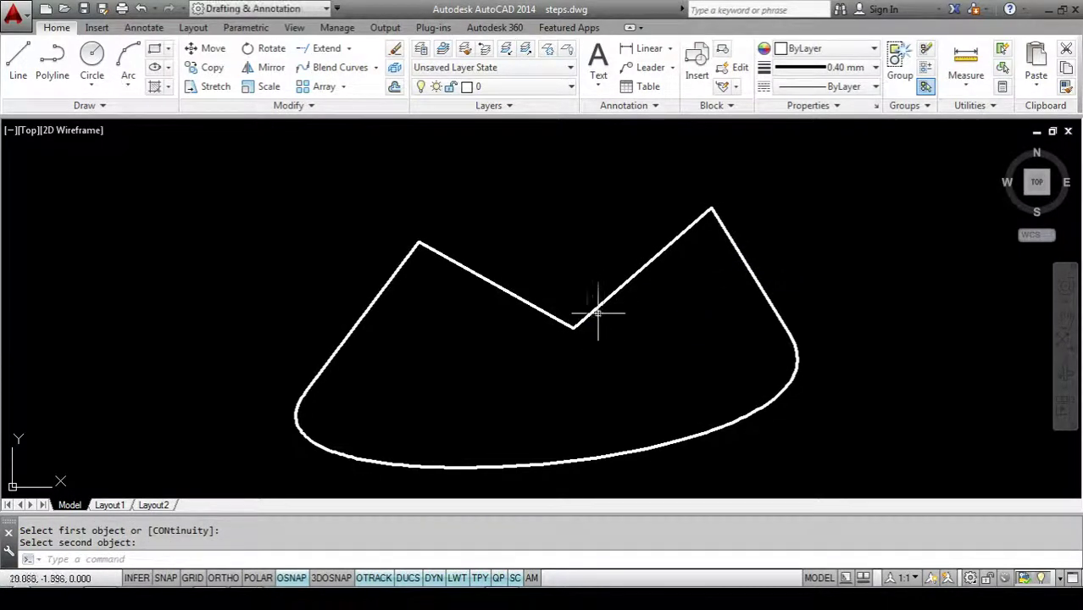
pyautogui.scroll(-3, 592, 325)
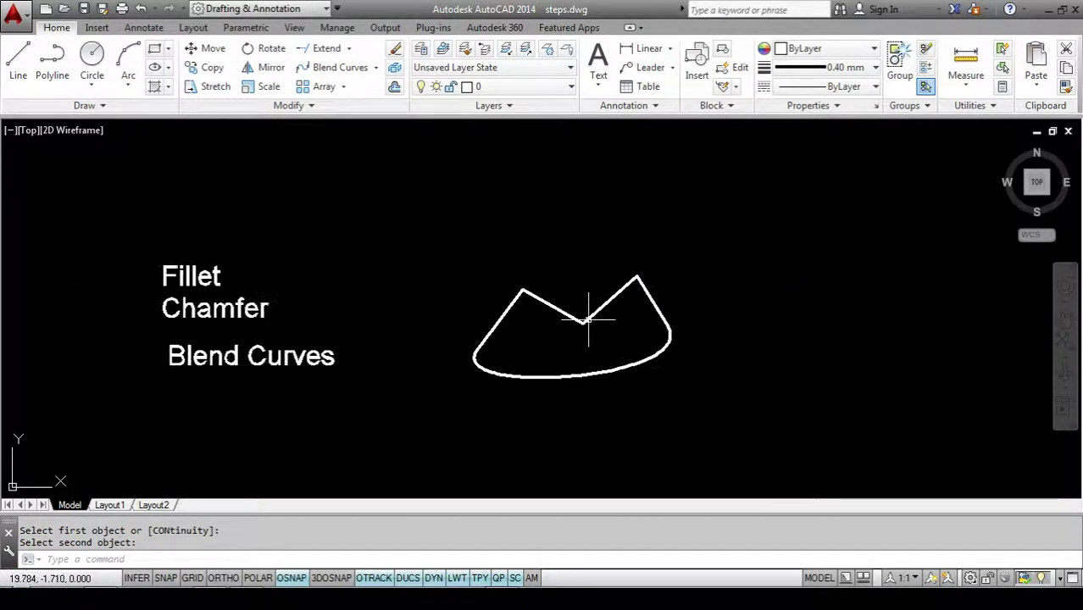
pyautogui.scroll(5, 592, 310)
pyautogui.scroll(-2, 581, 314)
# Undo the blend curve that joins the polyline's two open ends
pyautogui.press('Escape')
pyautogui.press('Escape')
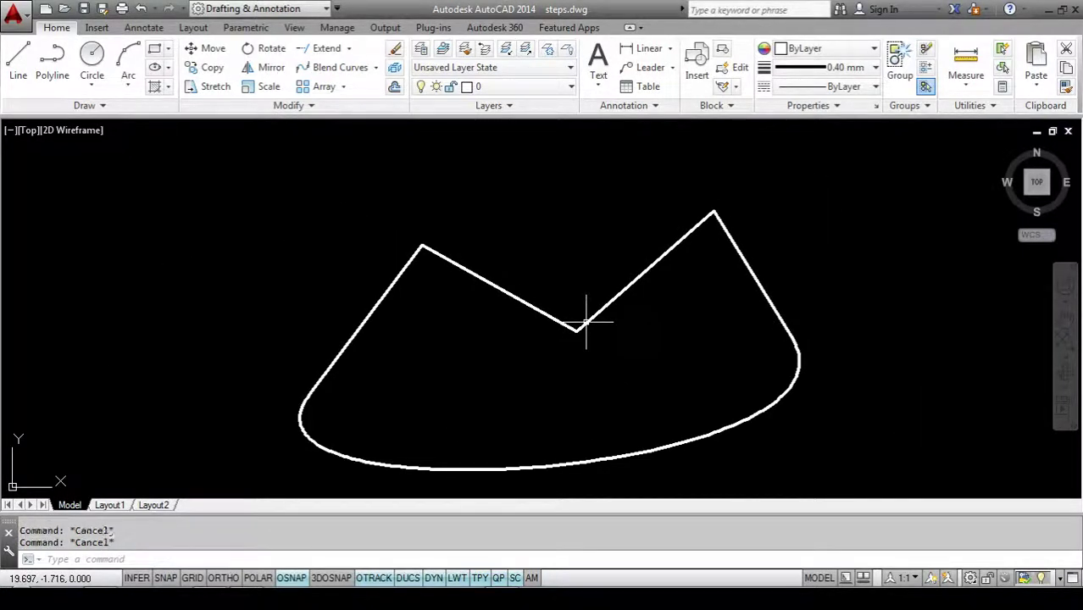
pyautogui.hotkey('ctrl', 'z')
pyautogui.hotkey('ctrl', 'z')
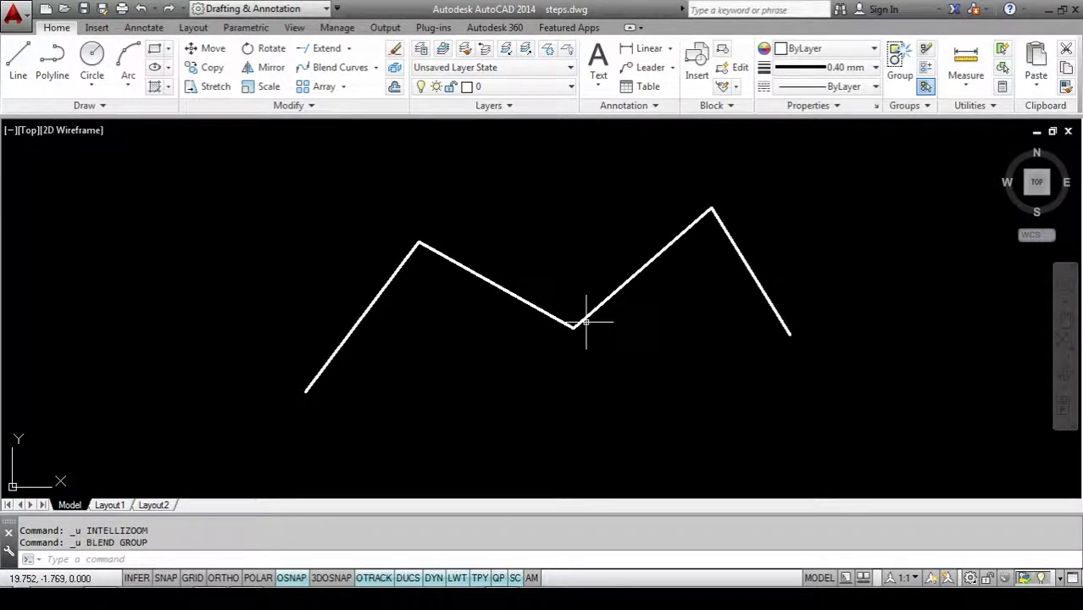
# Erase the whole zigzag polyline
pyautogui.write('e')
pyautogui.press('Return')
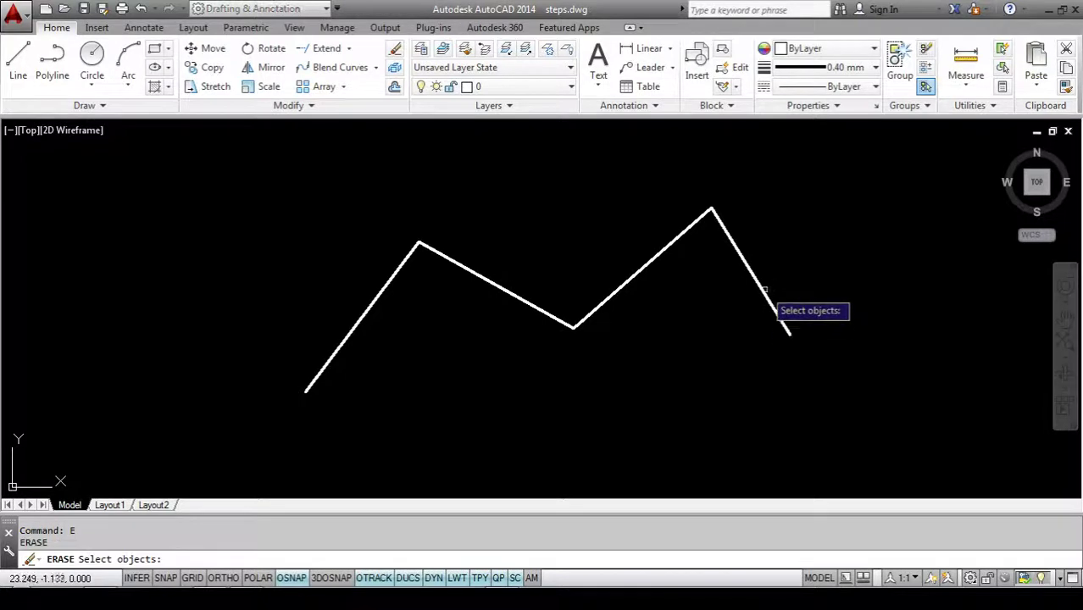
pyautogui.click(765, 290)
pyautogui.press('Return')
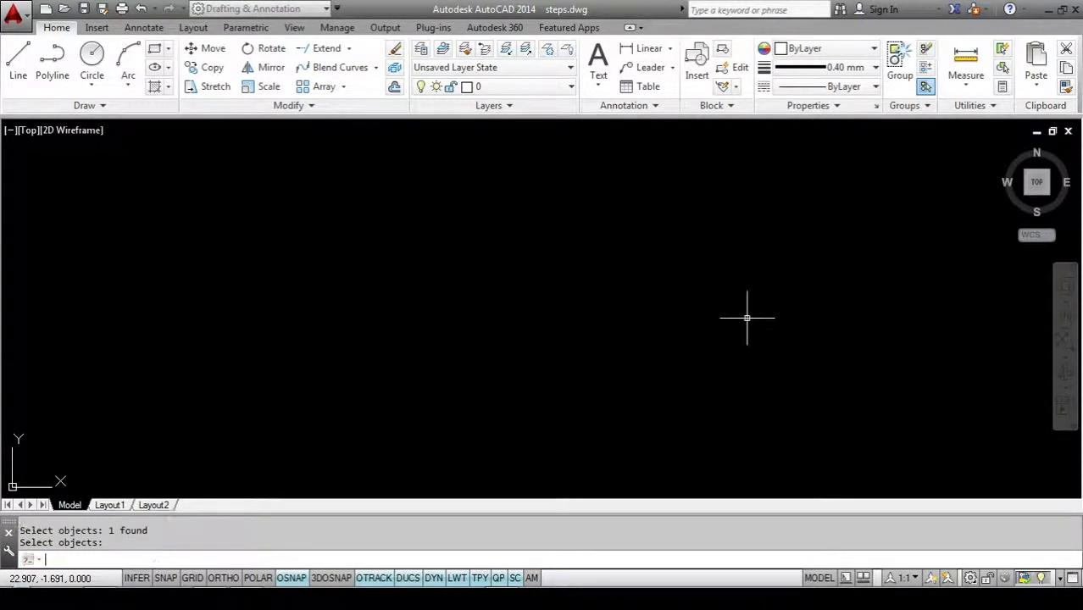
# Draw an open zigzag of three connected separate lines with the Line tool, going up, down and up again
pyautogui.click(19, 56)
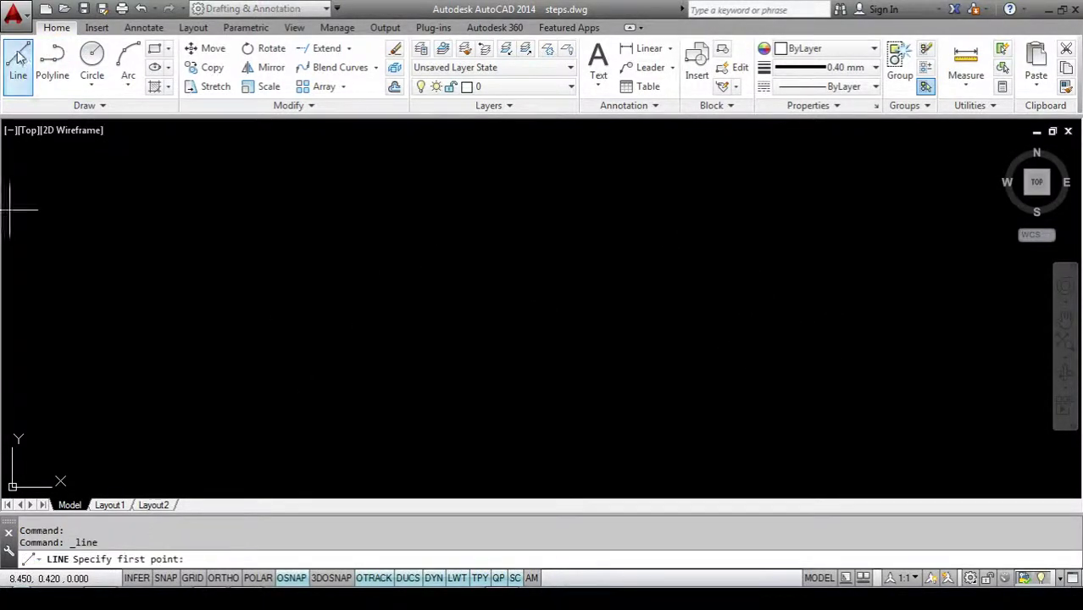
pyautogui.click(338, 391)
pyautogui.click(466, 214)
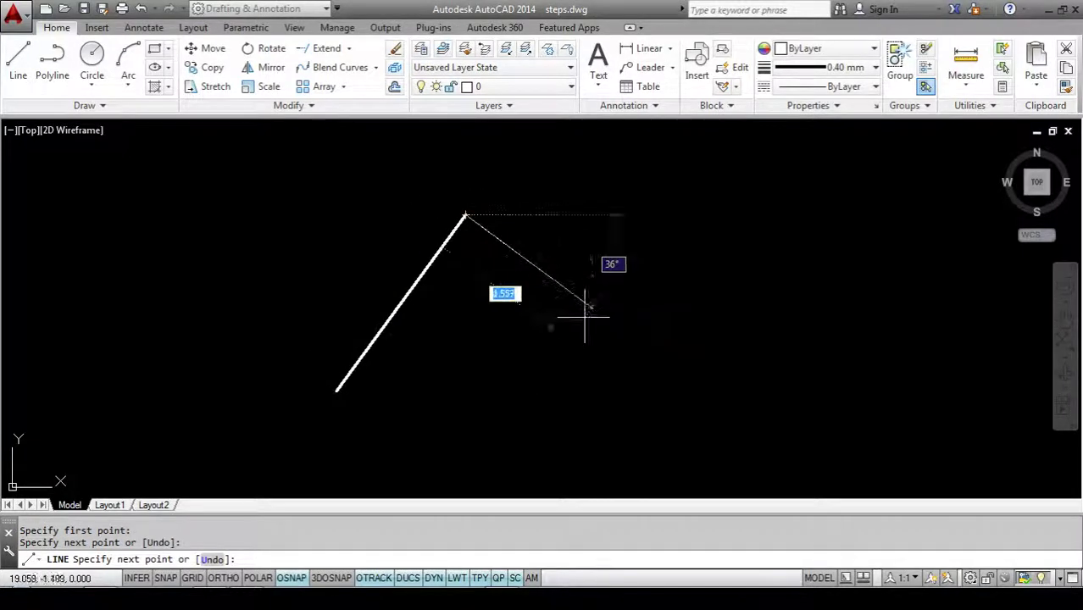
pyautogui.click(651, 349)
pyautogui.click(805, 205)
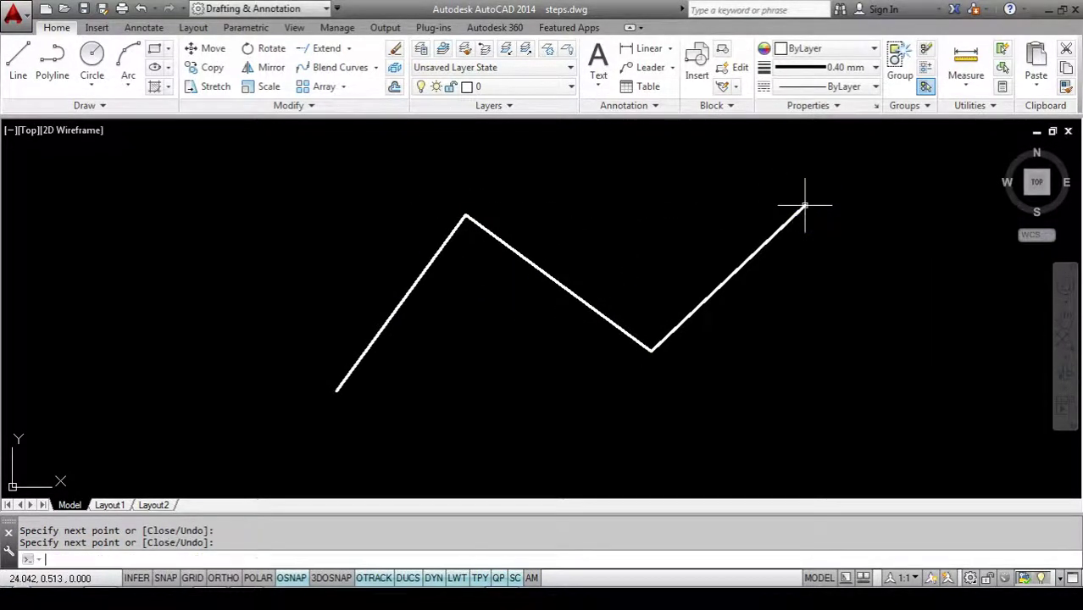
pyautogui.press('Return')
# Blend the middle line's upper end to the third line's lower end with a tangent blend curve
pyautogui.click(327, 69)
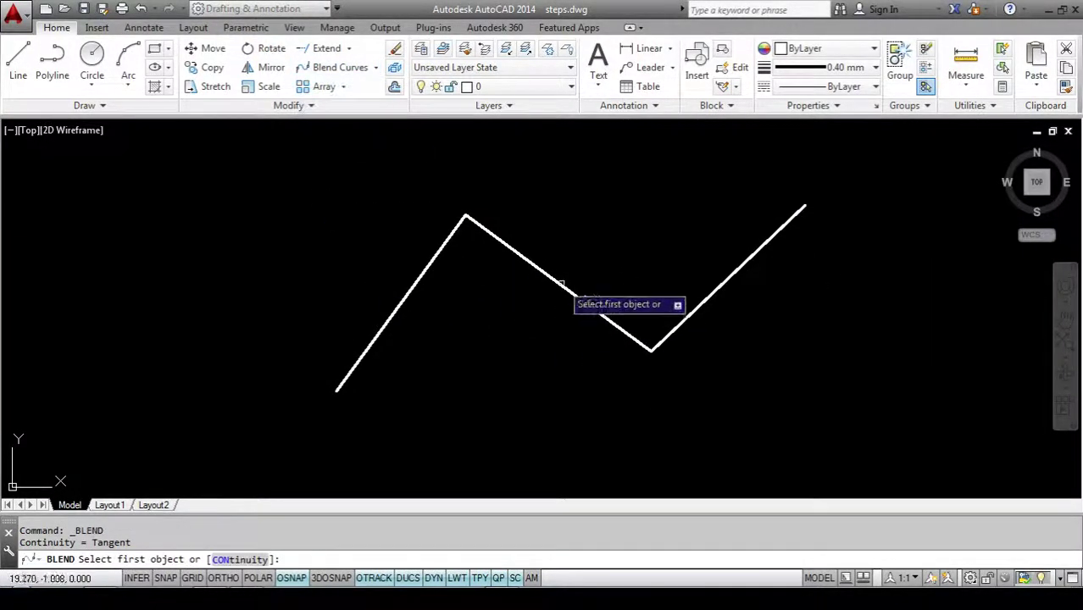
pyautogui.click(511, 246)
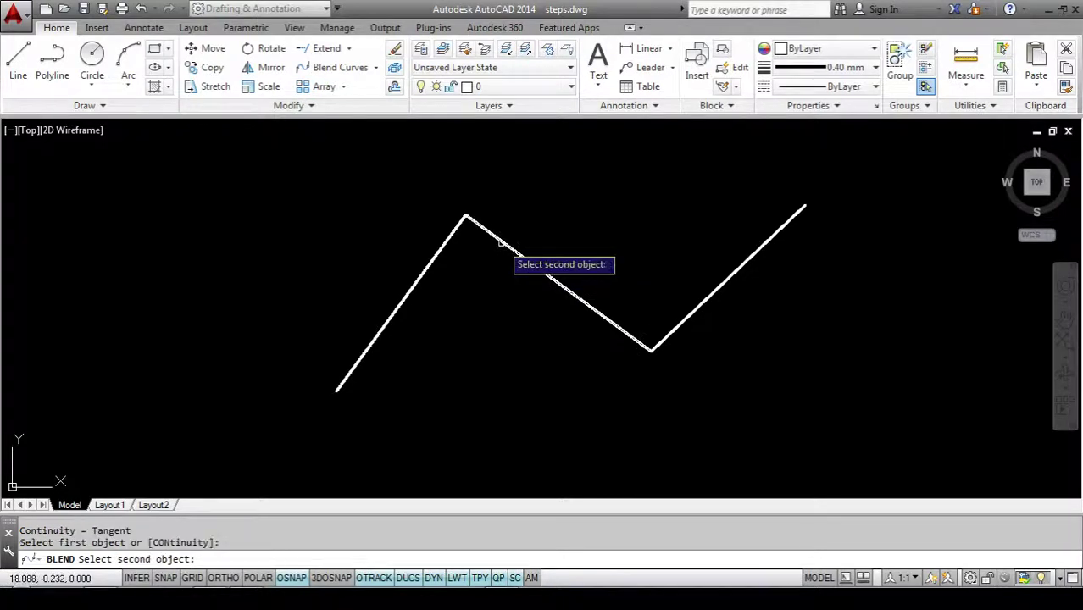
pyautogui.click(704, 302)
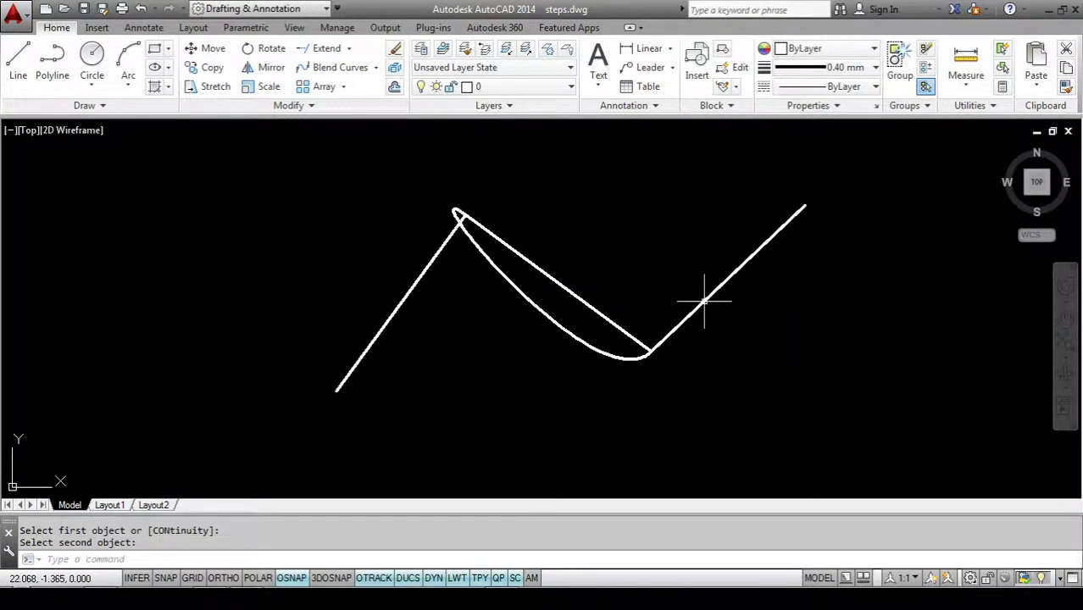
pyautogui.press('Return')
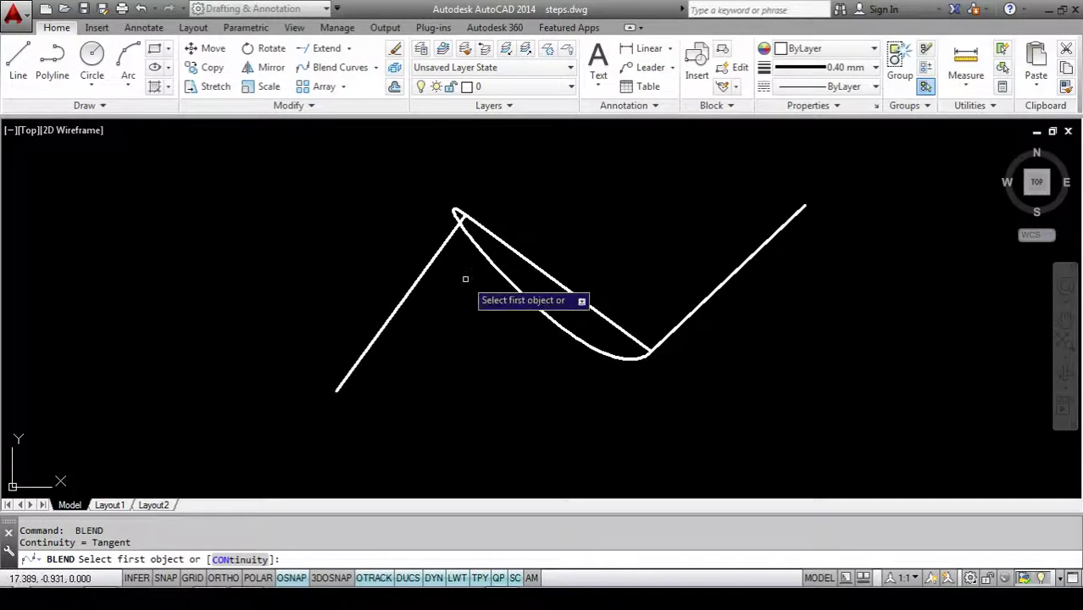
pyautogui.scroll(2, 478, 276)
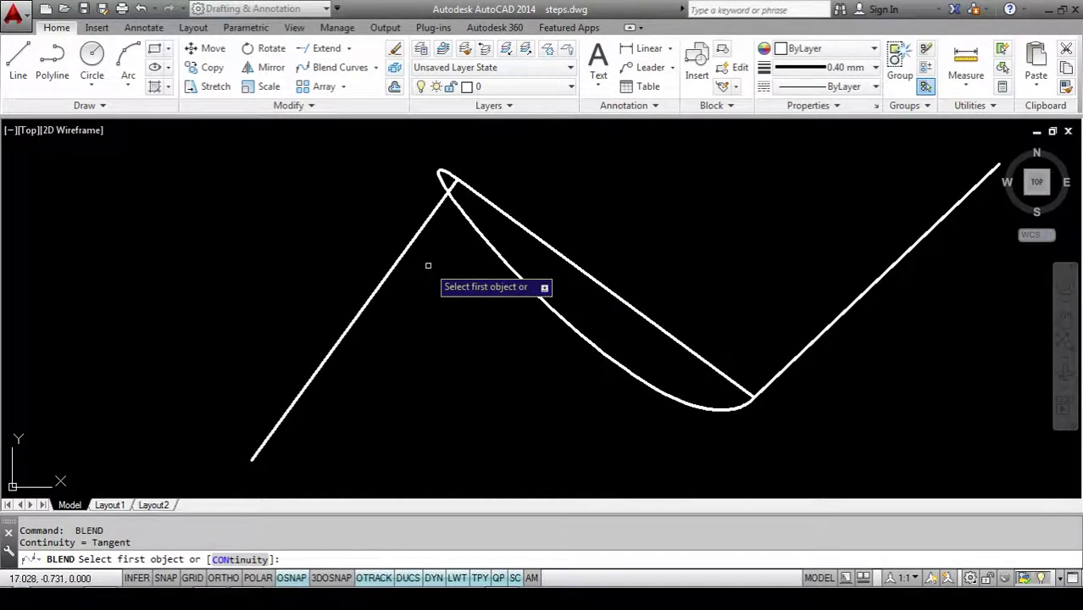
pyautogui.scroll(-2, 428, 265)
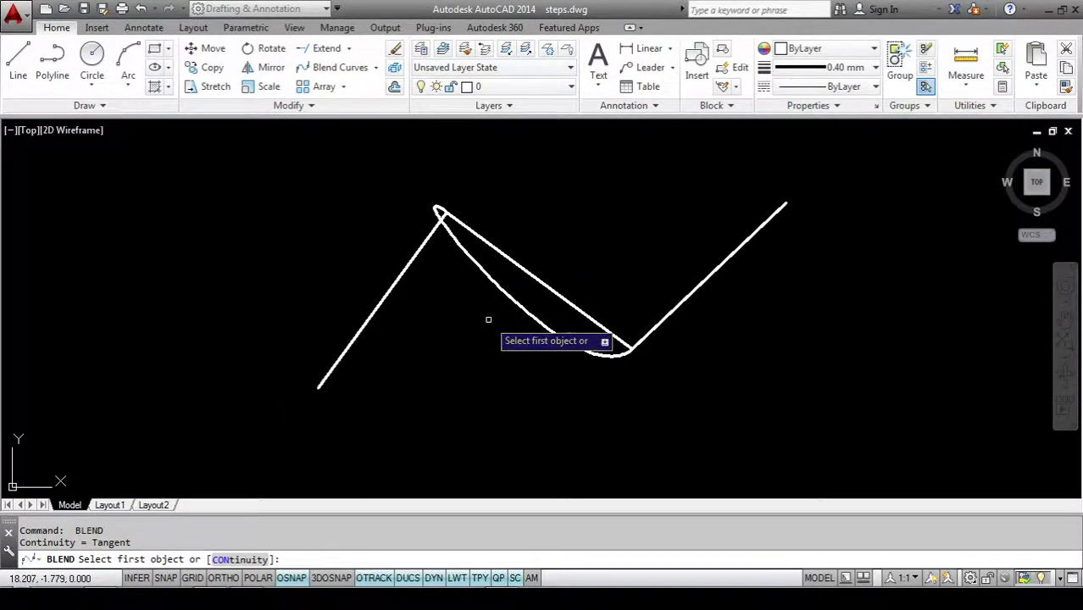
pyautogui.press('Escape')
pyautogui.press('Escape')
pyautogui.press('Escape')
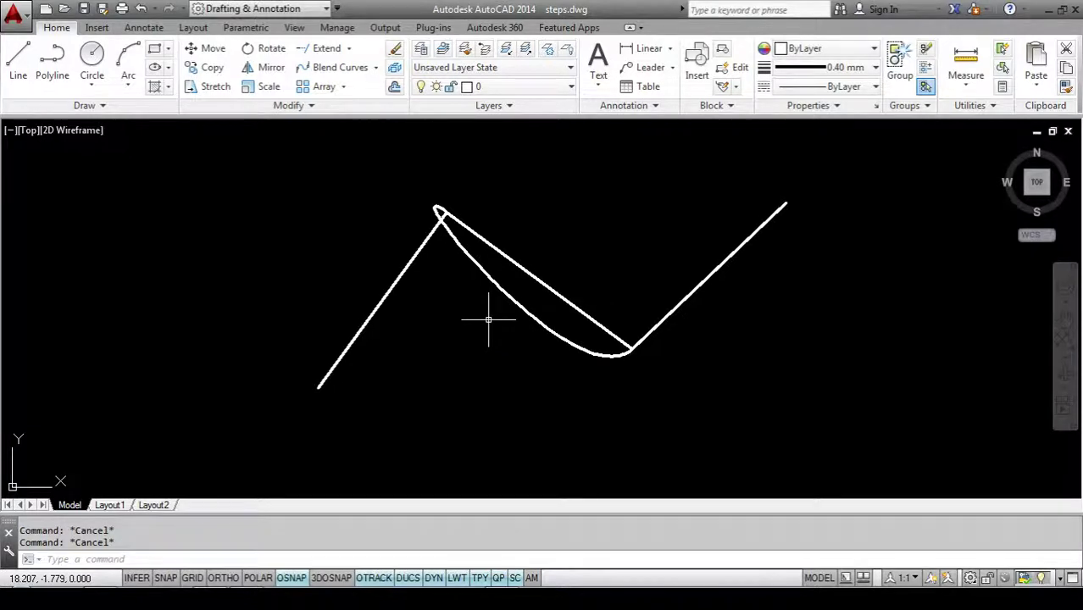
# Erase the straight middle line, leaving the blend curve in its place, and examine the curve's shape
pyautogui.write('E')
pyautogui.press('Return')
pyautogui.click(532, 280)
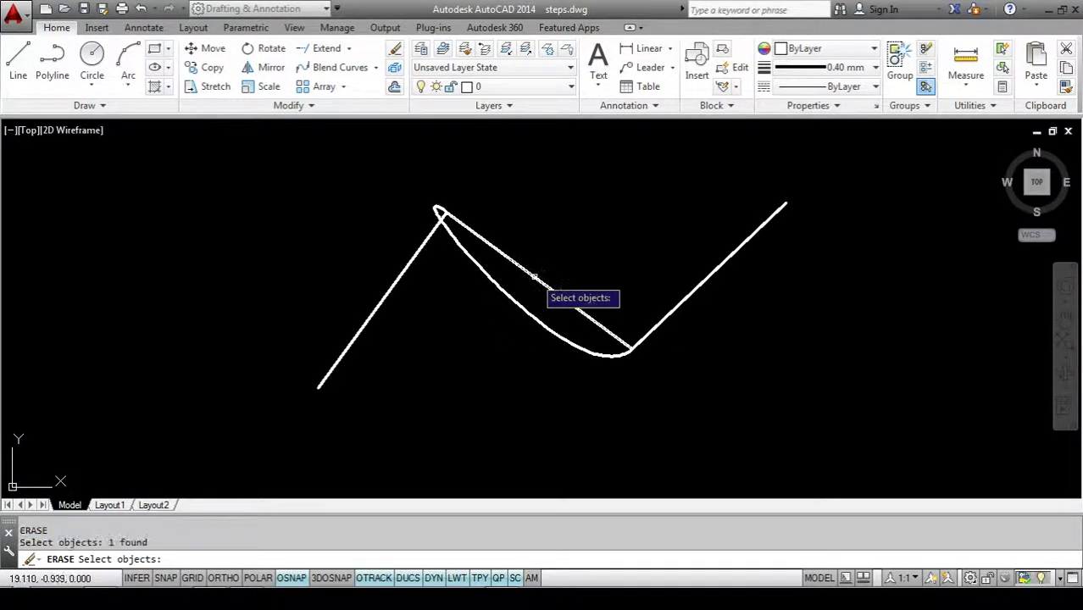
pyautogui.press('Return')
pyautogui.scroll(2, 434, 252)
pyautogui.scroll(-2, 434, 252)
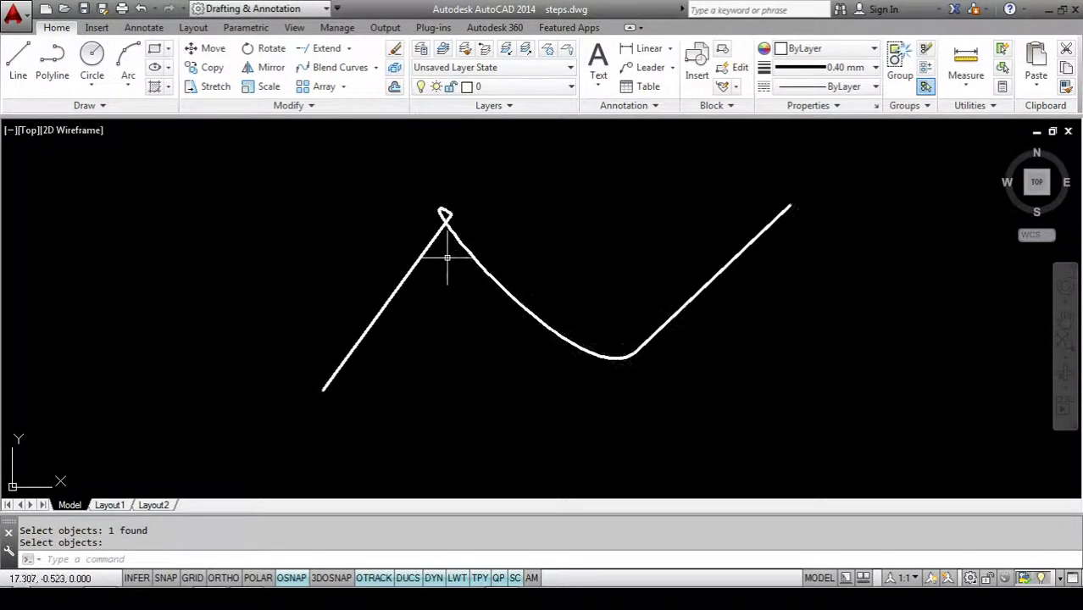
pyautogui.scroll(3, 617, 358)
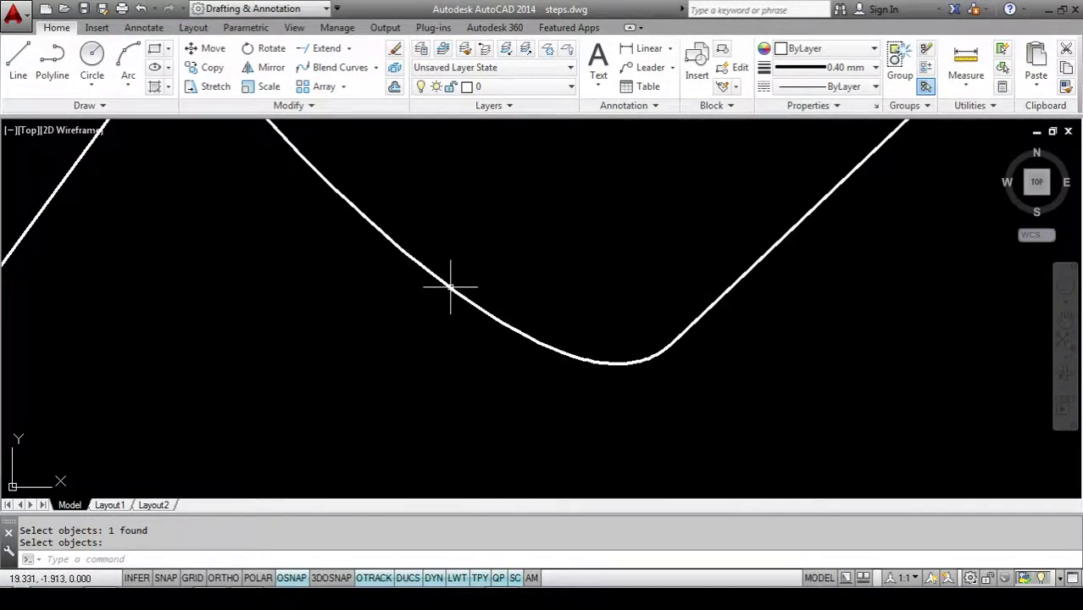
pyautogui.scroll(-2, 492, 318)
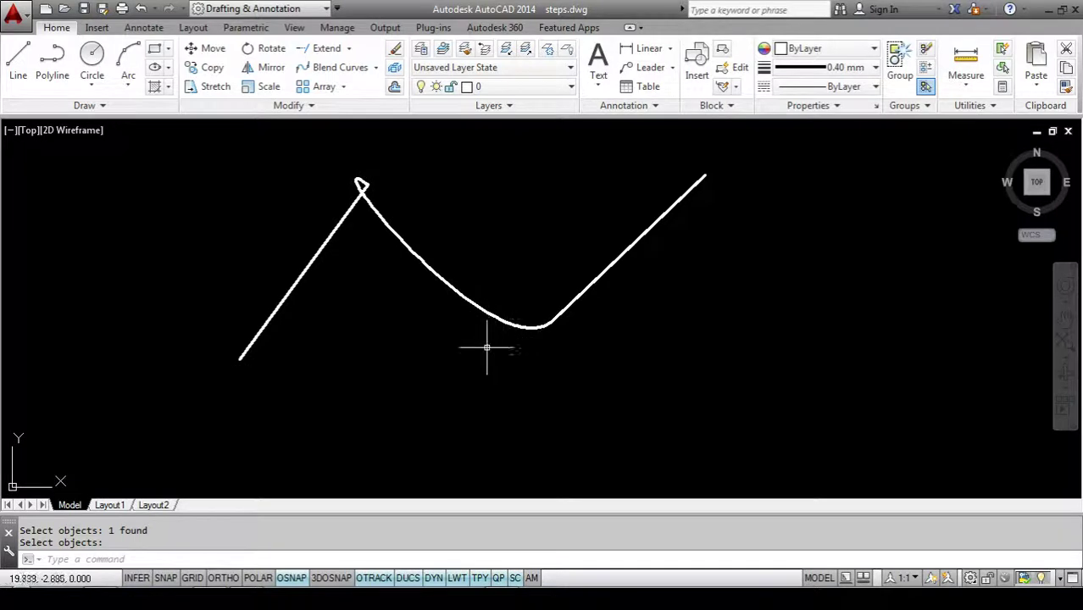
pyautogui.scroll(2, 318, 178)
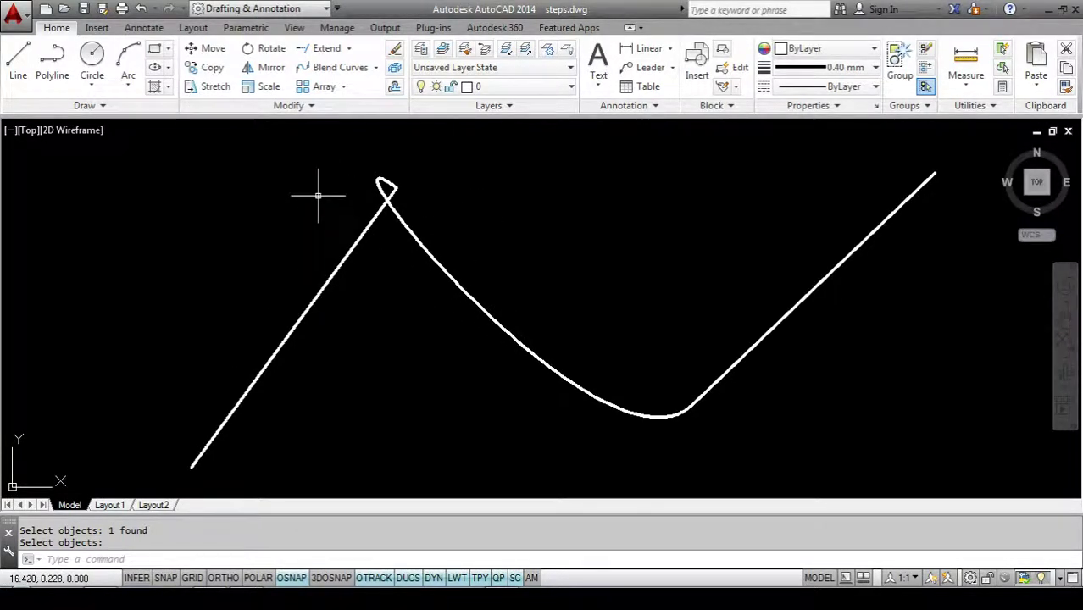
# Undo the middle line's erasure and the blend curve, back to the plain three-line zigzag
pyautogui.hotkey('ctrl', 'z')
pyautogui.hotkey('ctrl', 'z')
pyautogui.hotkey('ctrl', 'z')
pyautogui.hotkey('ctrl', 'z')
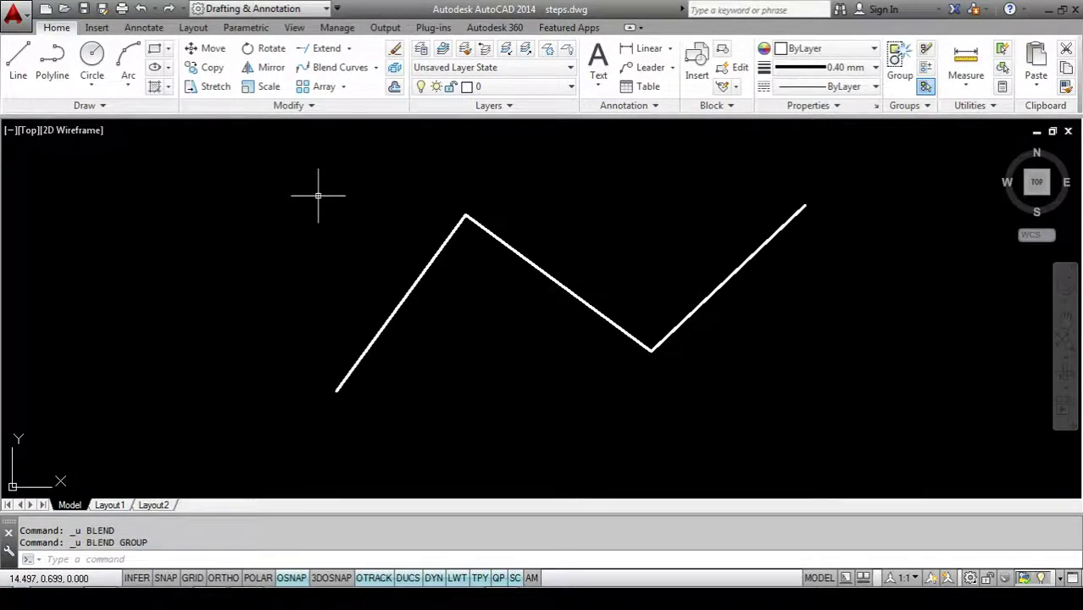
# Blend the third line's lower end to the first line's upper end with a tangent blend curve
pyautogui.scroll(2, 530, 206)
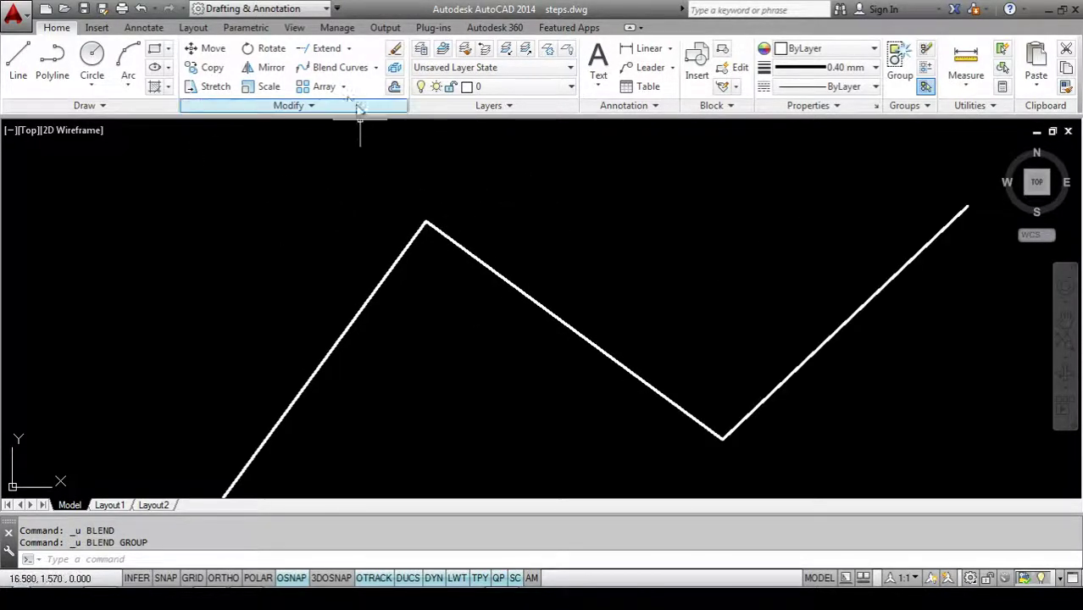
pyautogui.click(338, 71)
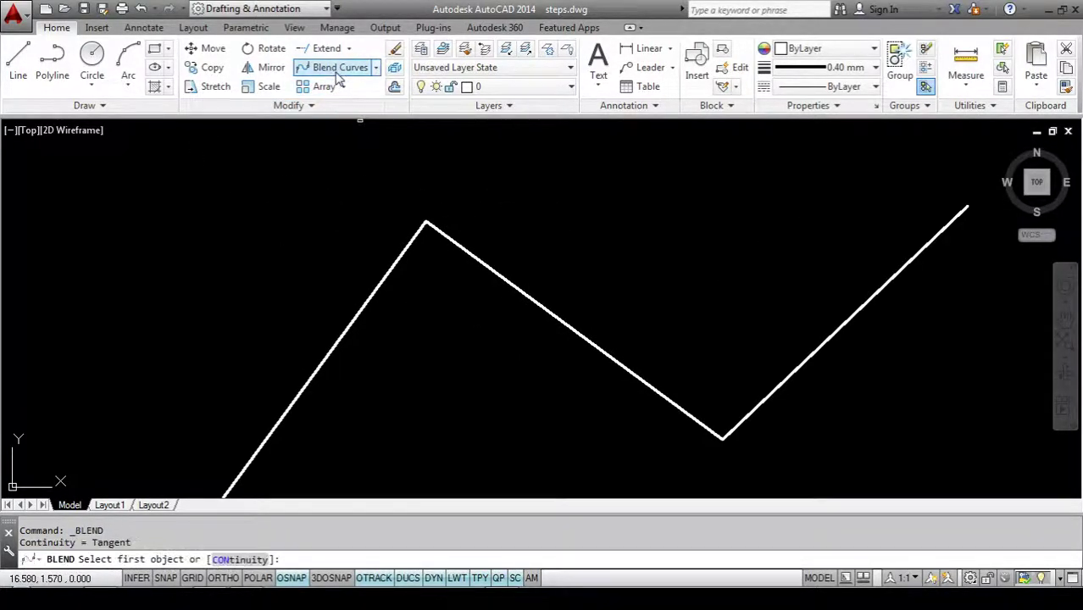
pyautogui.click(766, 399)
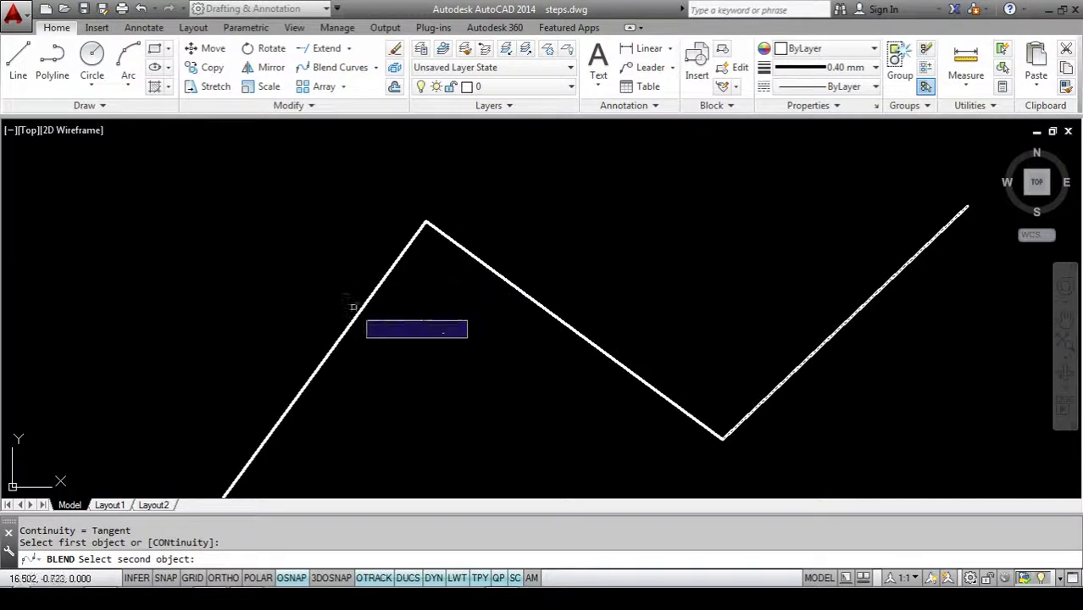
pyautogui.click(392, 260)
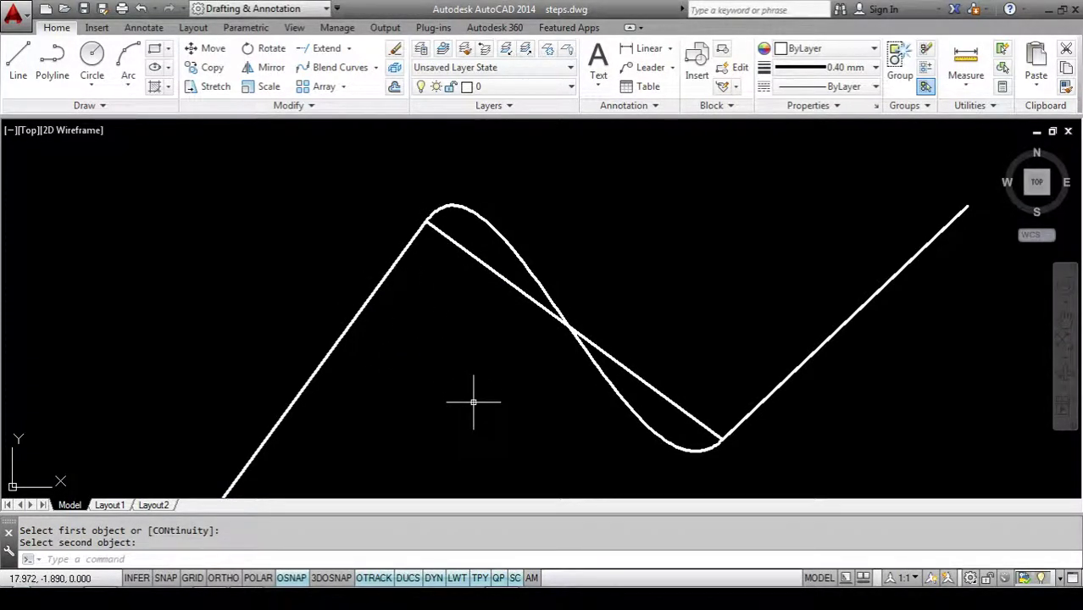
pyautogui.scroll(-3, 473, 402)
pyautogui.scroll(3, 527, 412)
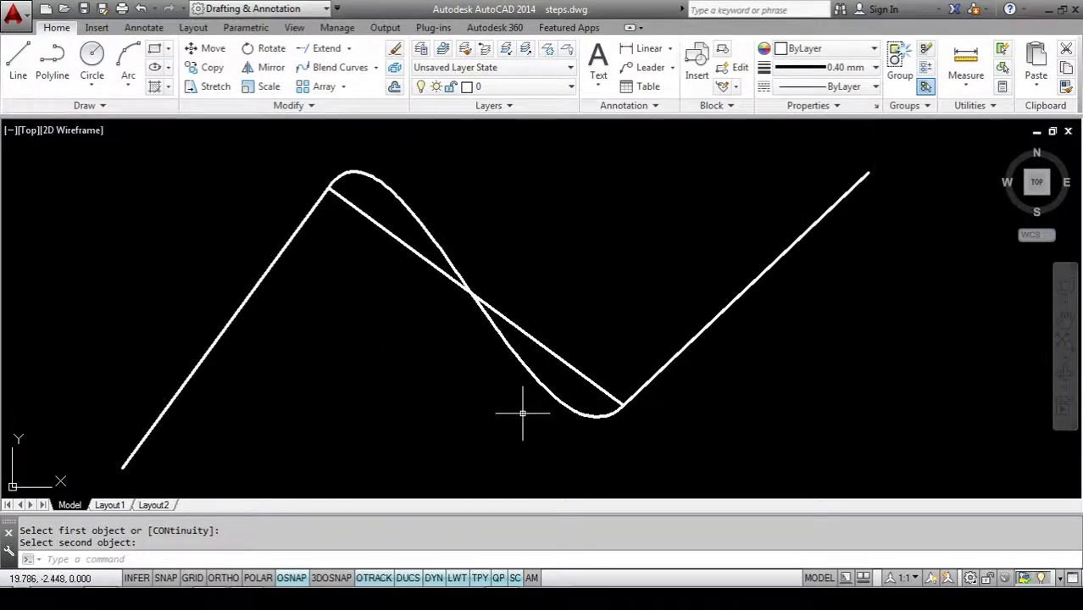
# Erase the straight middle line so that only the blend curve joins the two outer lines
pyautogui.press('Escape')
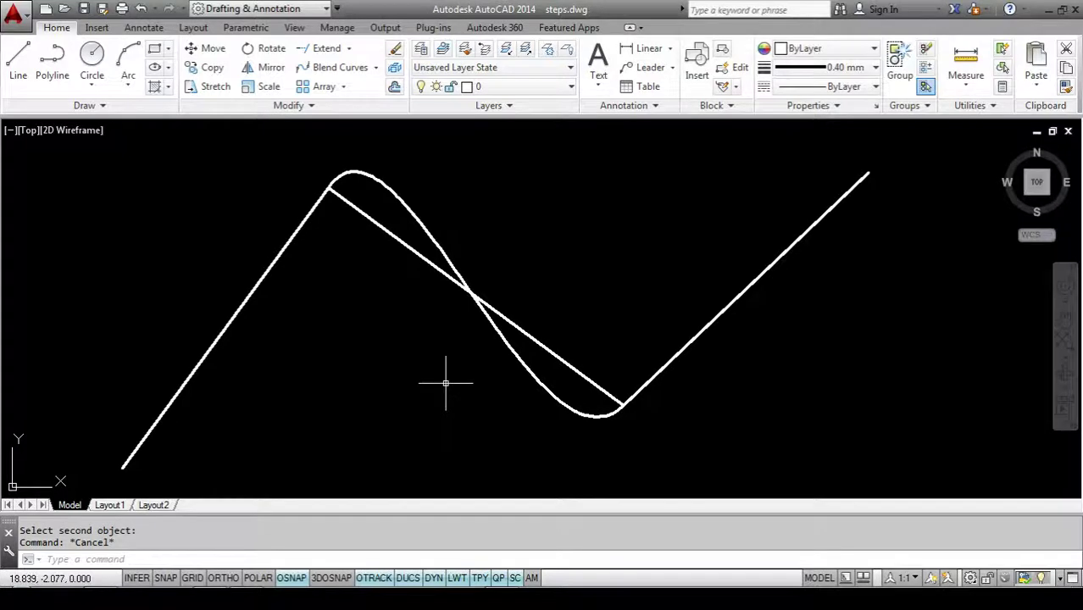
pyautogui.write('e')
pyautogui.press('Return')
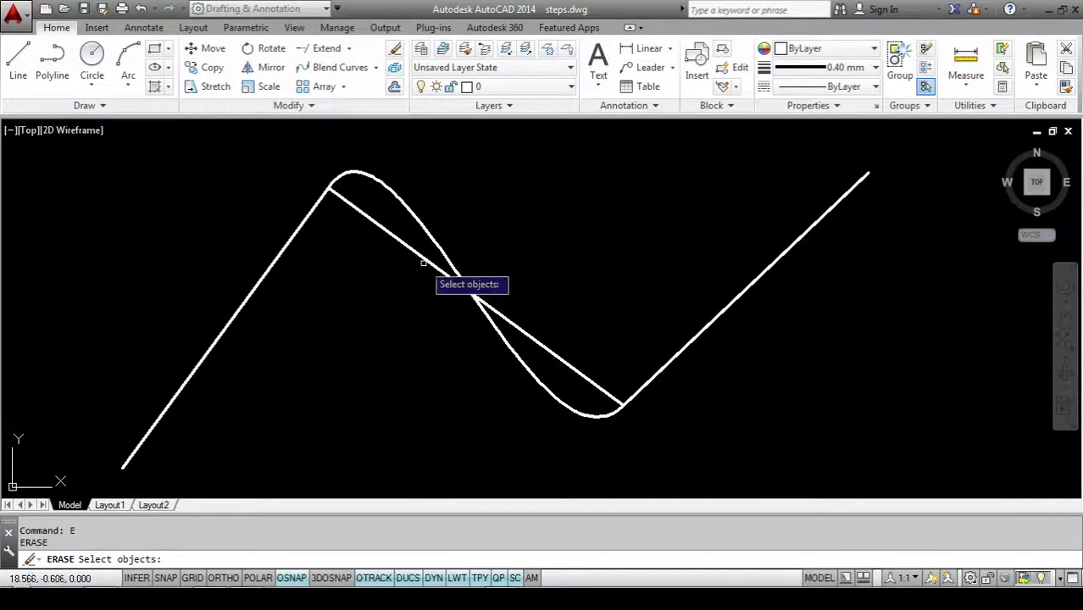
pyautogui.click(419, 256)
pyautogui.press('Return')
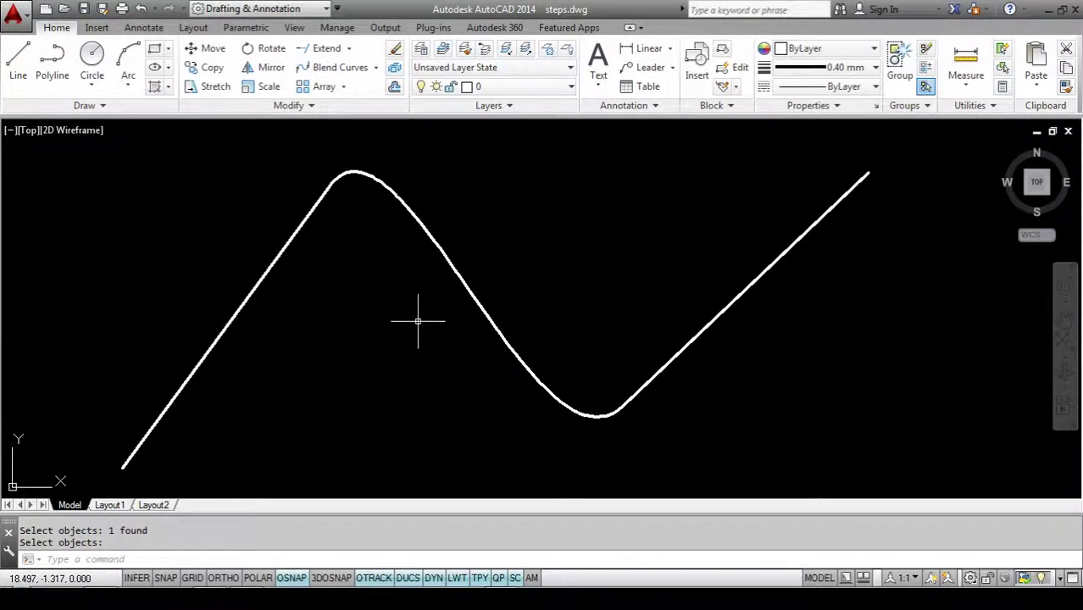
pyautogui.scroll(-1, 403, 343)
pyautogui.scroll(1, 397, 349)
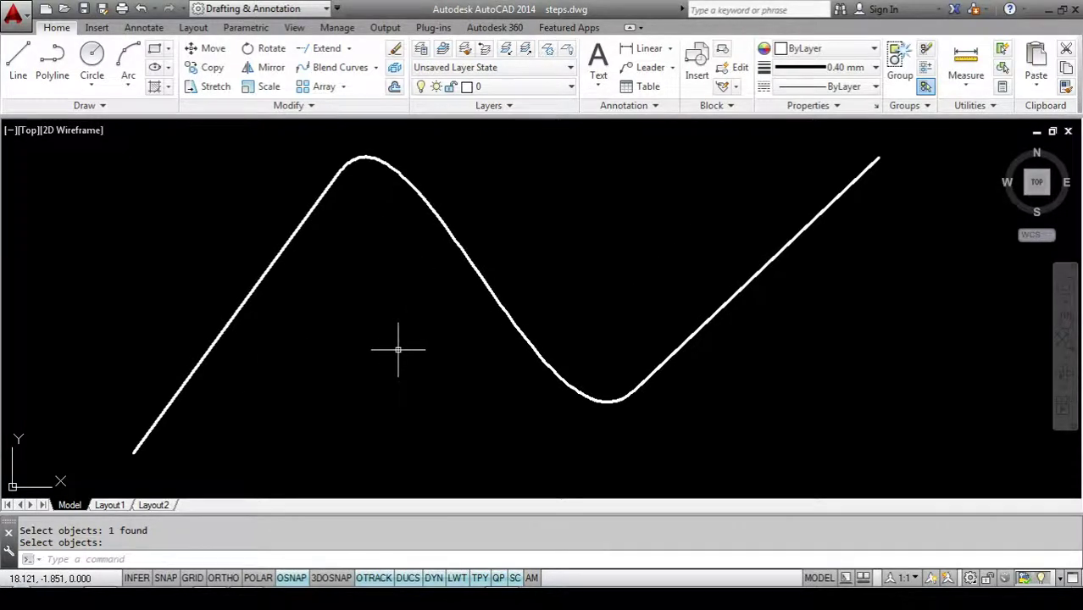
pyautogui.scroll(-1, 398, 350)
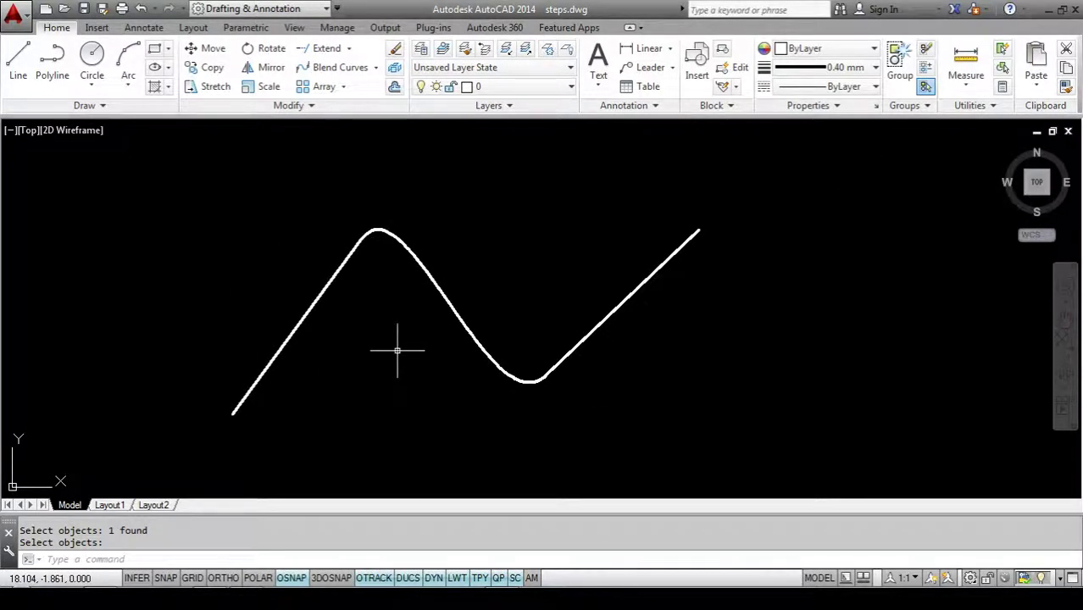